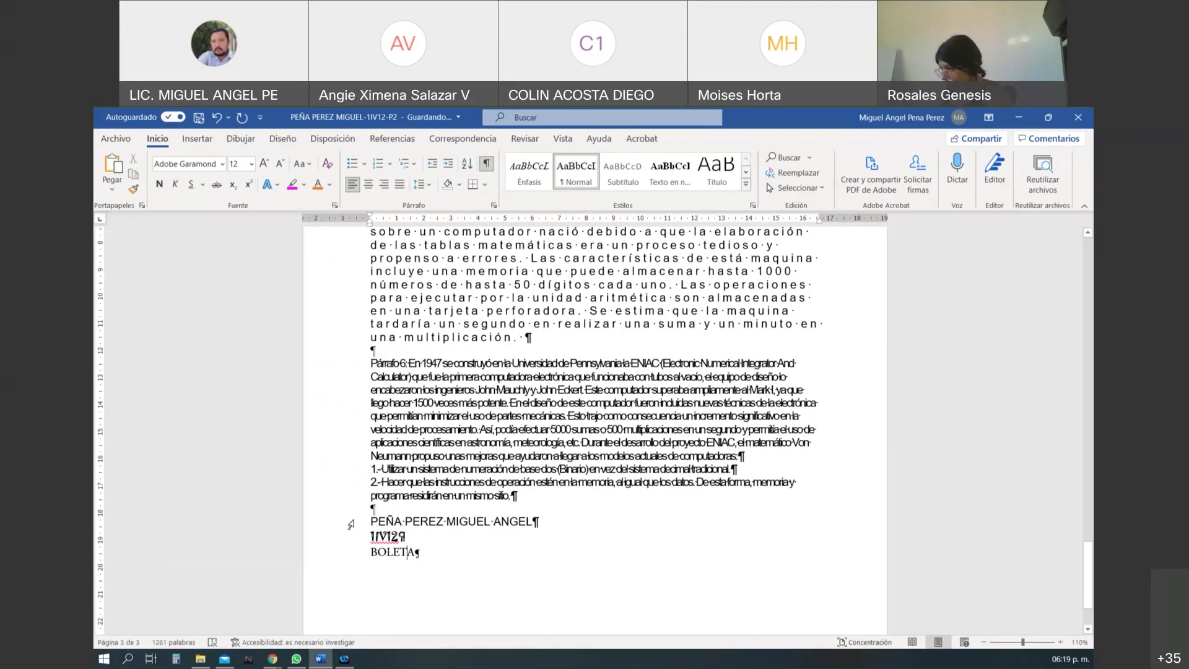
- Make the full-name line below Párrafo 6 bold and colour its text orange
left_click(160, 185)
left_click(329, 184)
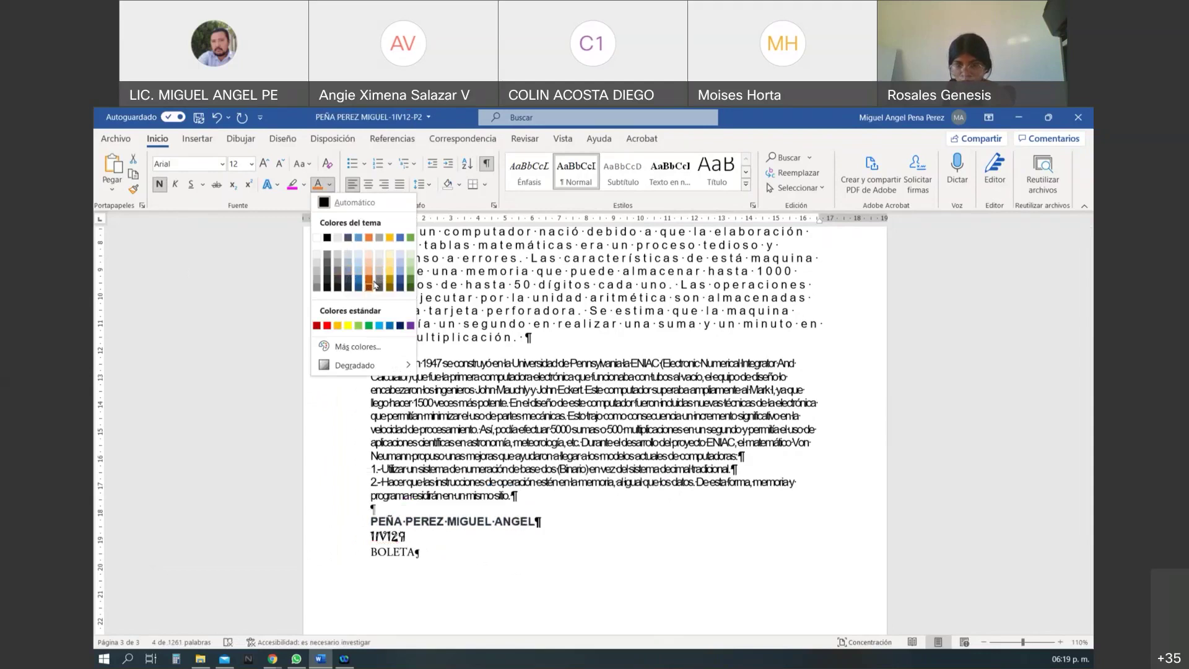
left_click(369, 238)
- Italicize the group line 1IV12 below the name
left_click(400, 537)
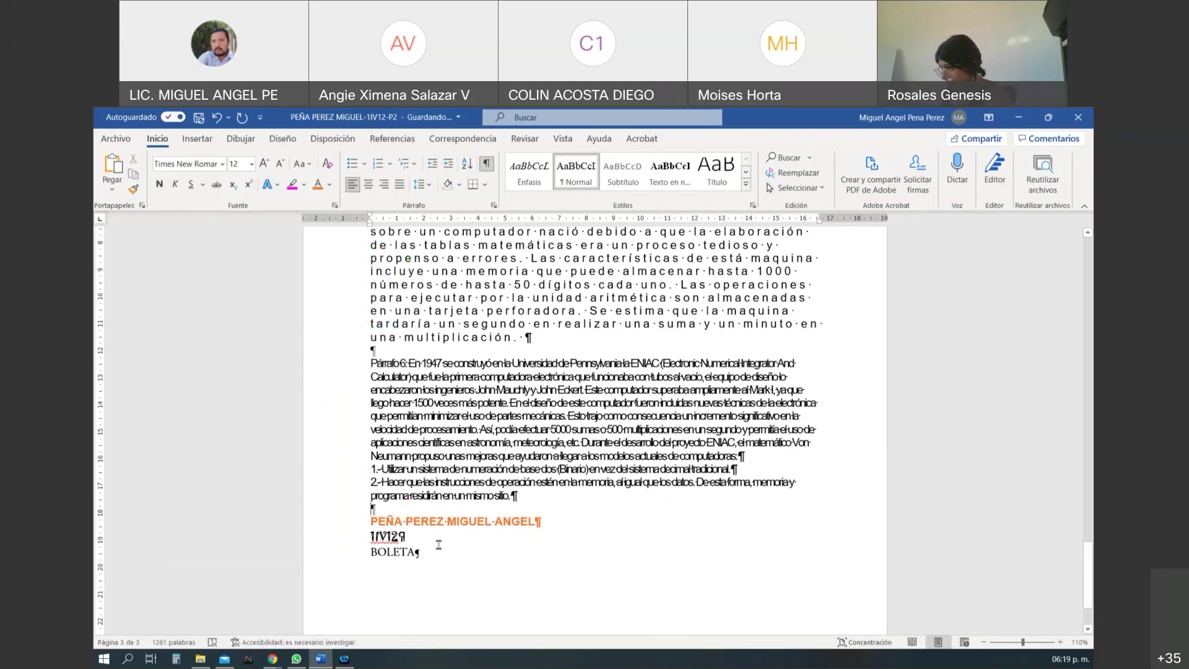
left_click(348, 542)
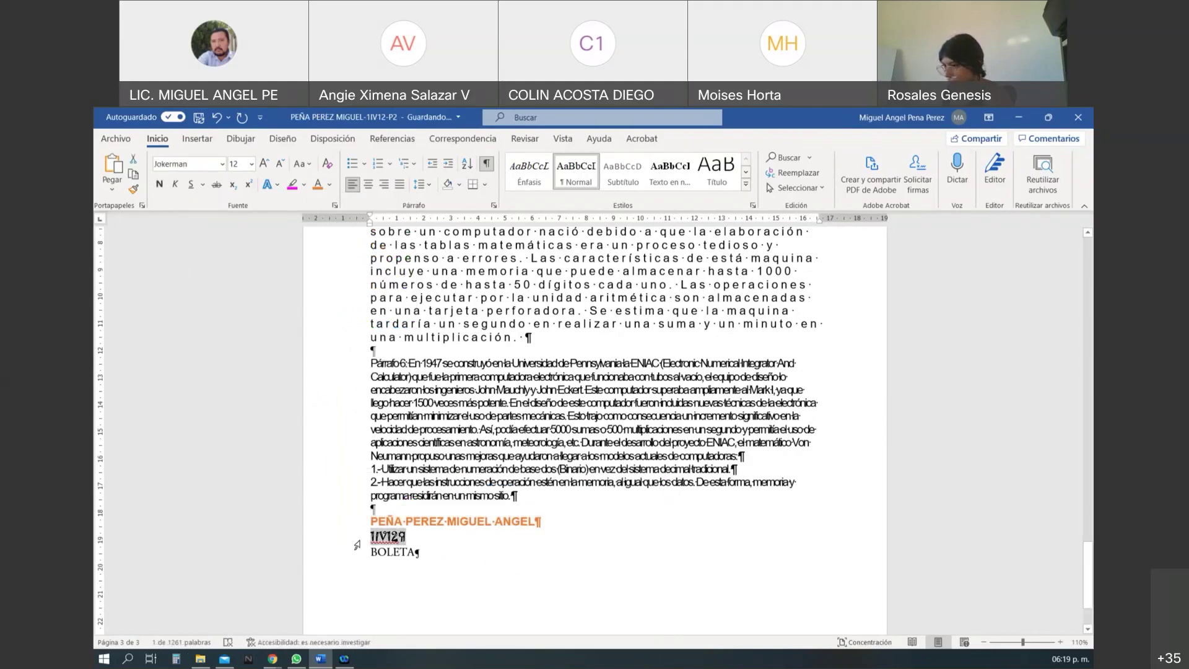
left_click(176, 185)
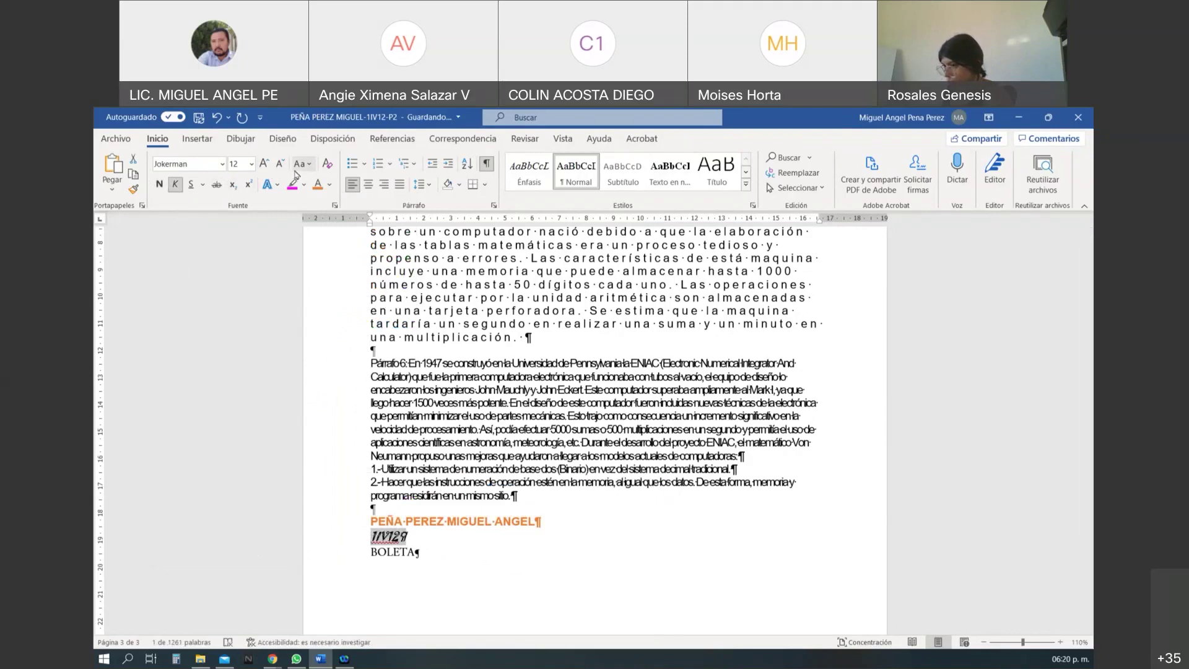
left_click(222, 164)
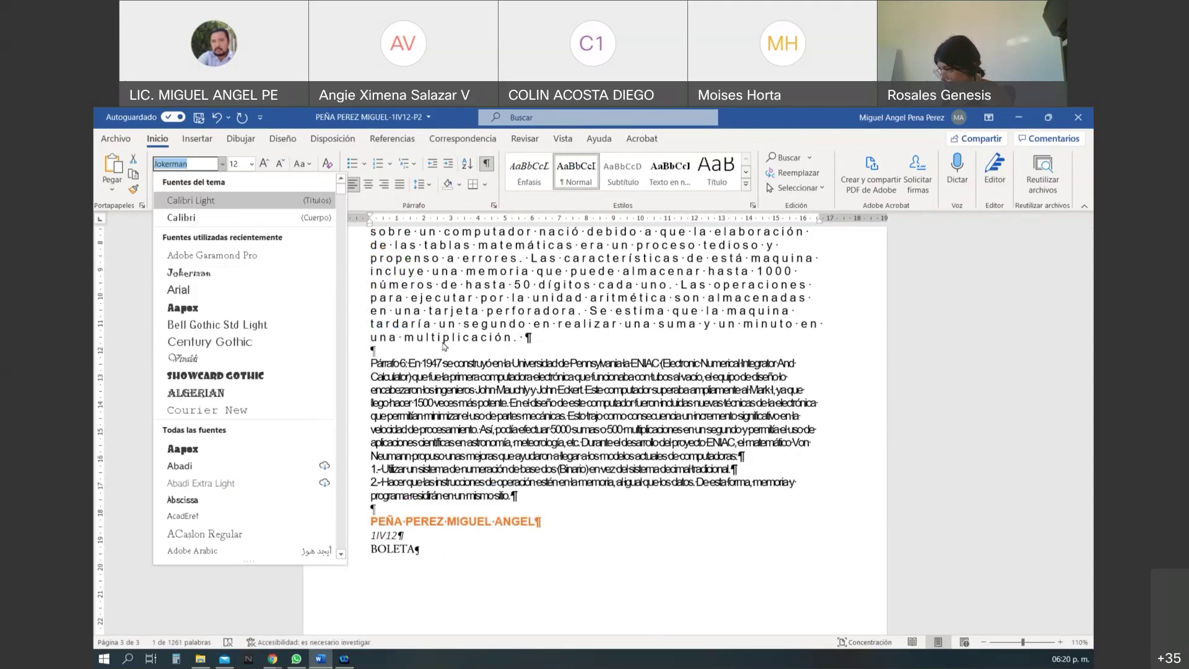
left_click(489, 550)
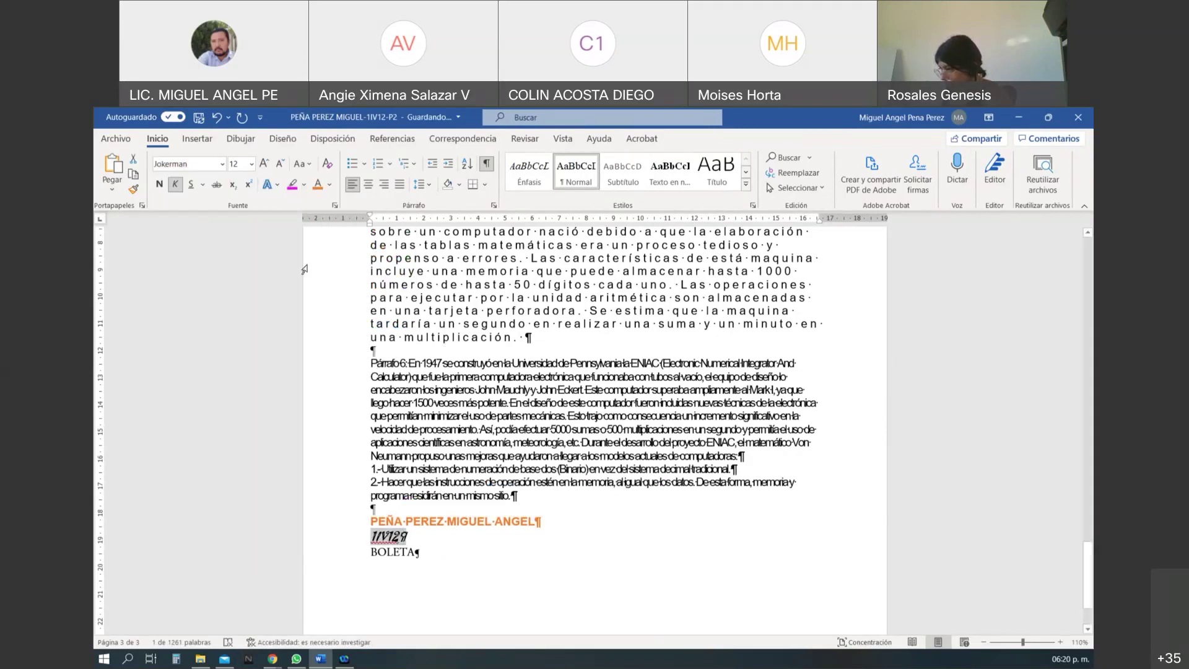
- Underline the BOLETA line, leaving it without italics
left_click(352, 558)
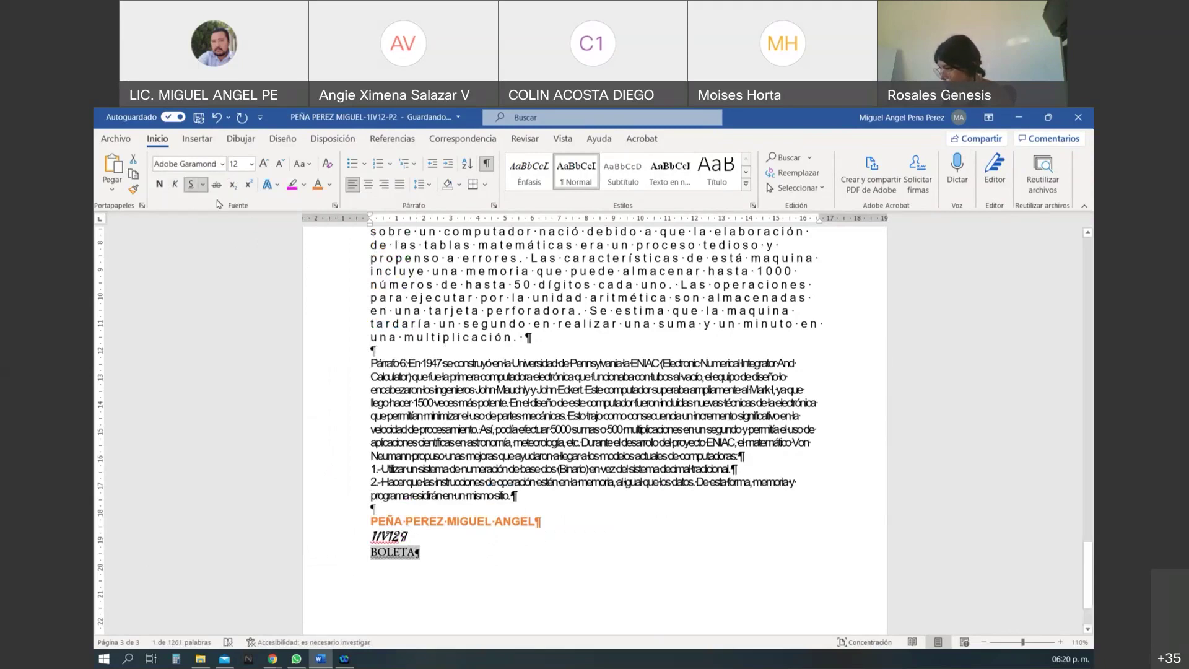
left_click(176, 184)
left_click(190, 185)
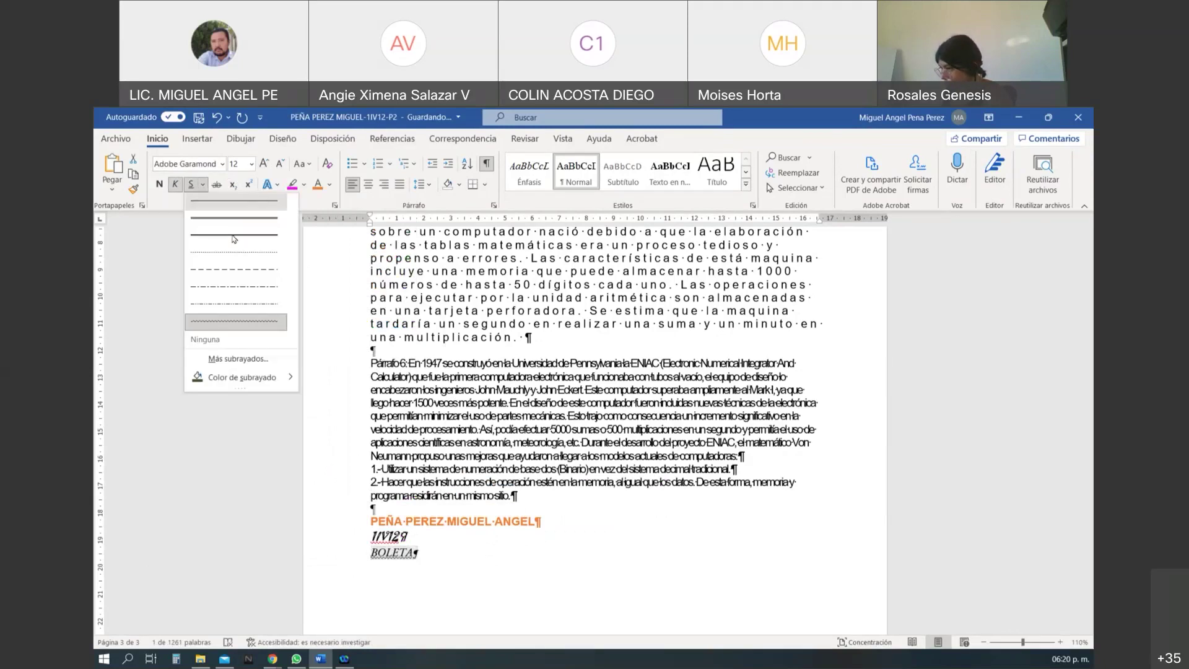
key("ctrl+k")
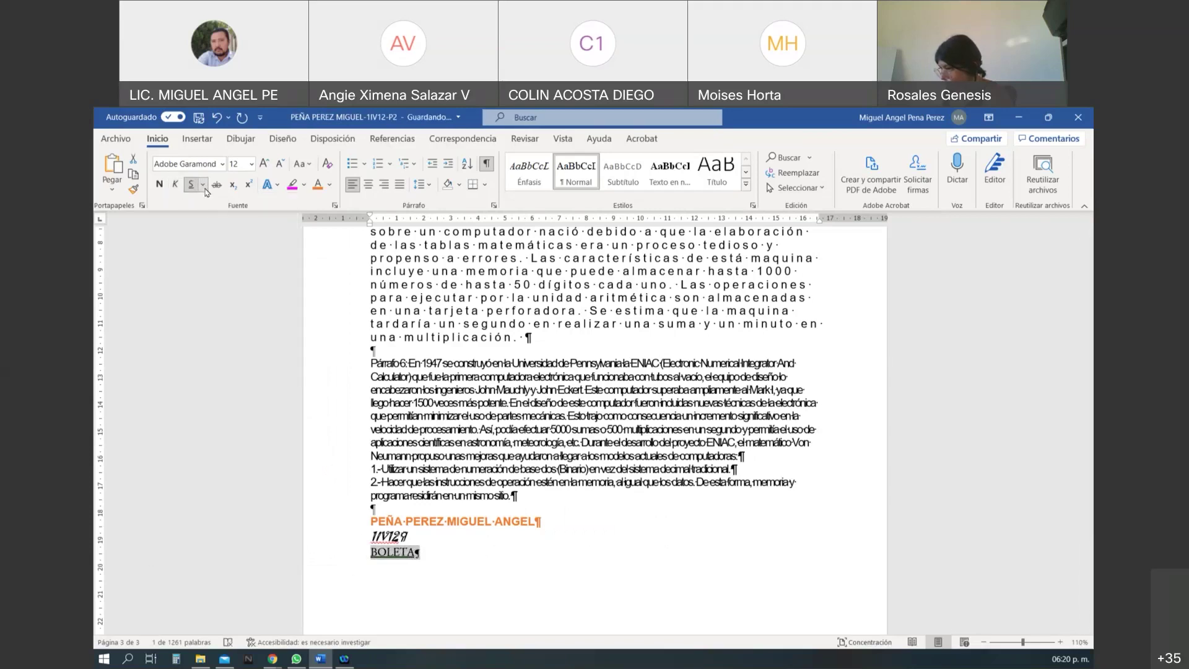
left_click(203, 185)
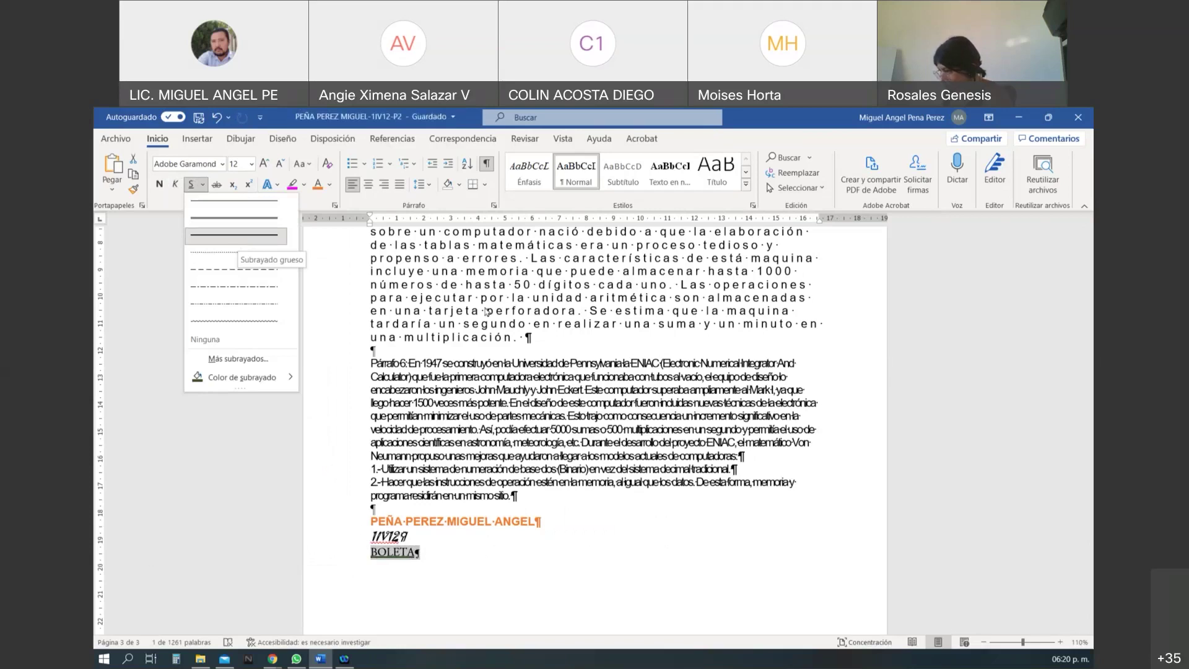
left_click(631, 591)
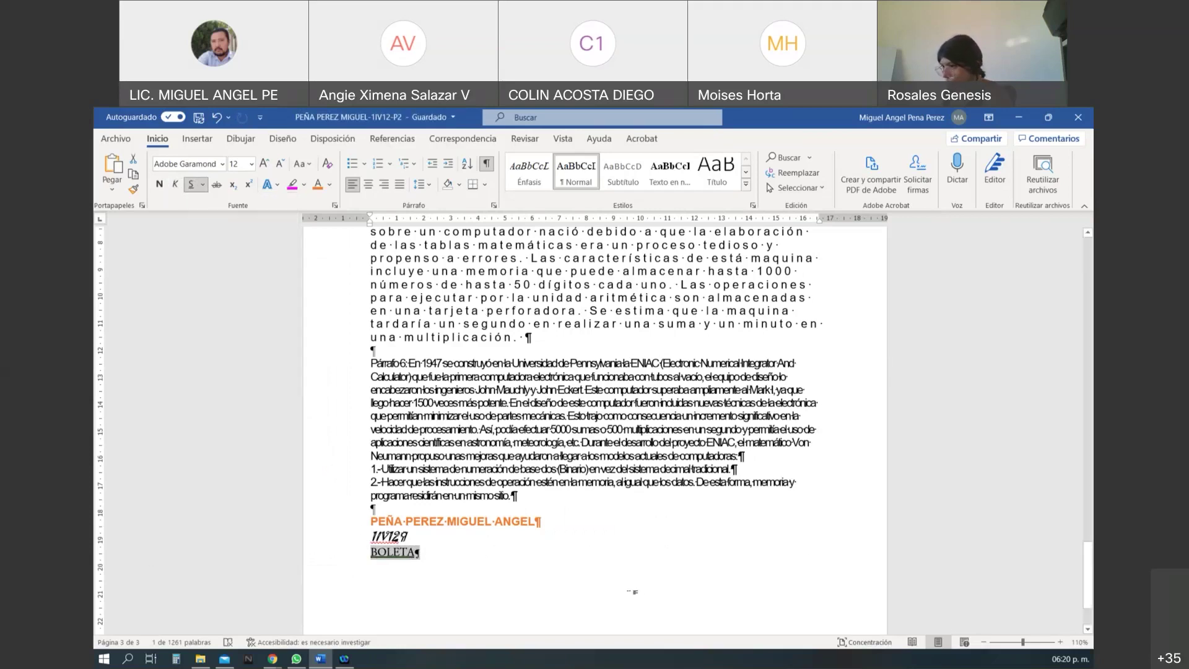
left_click(631, 592)
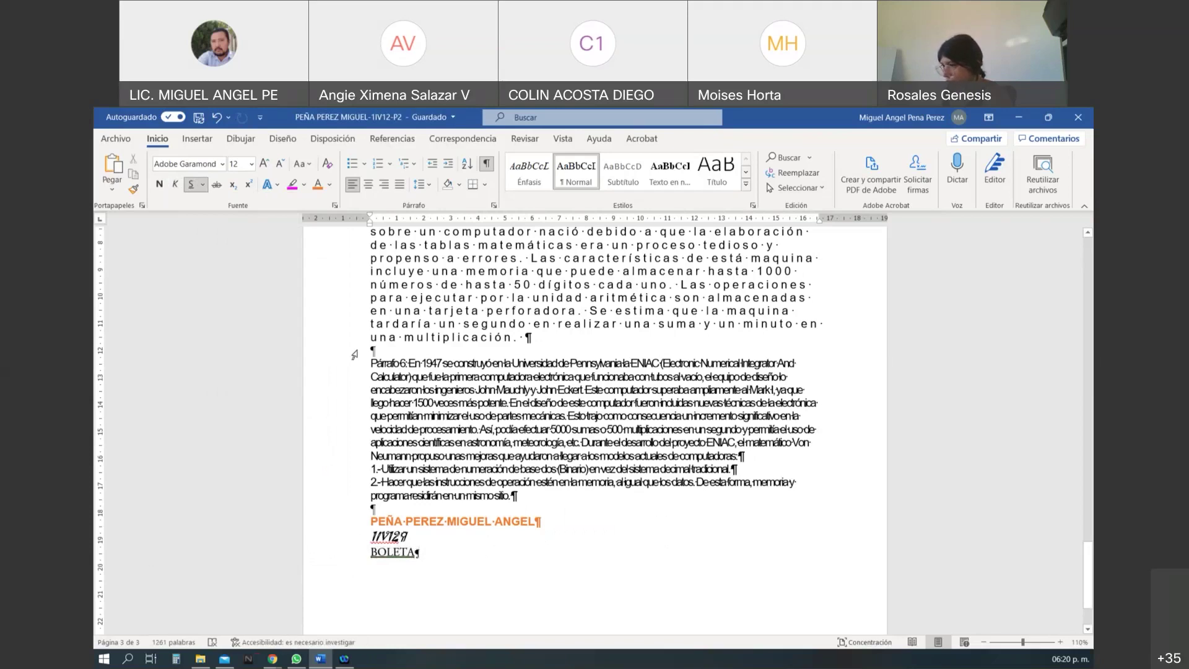
- Save the document and start saving a copy in the 1IV12 COMPUTACIÓN folder
left_click(198, 118)
left_click(118, 138)
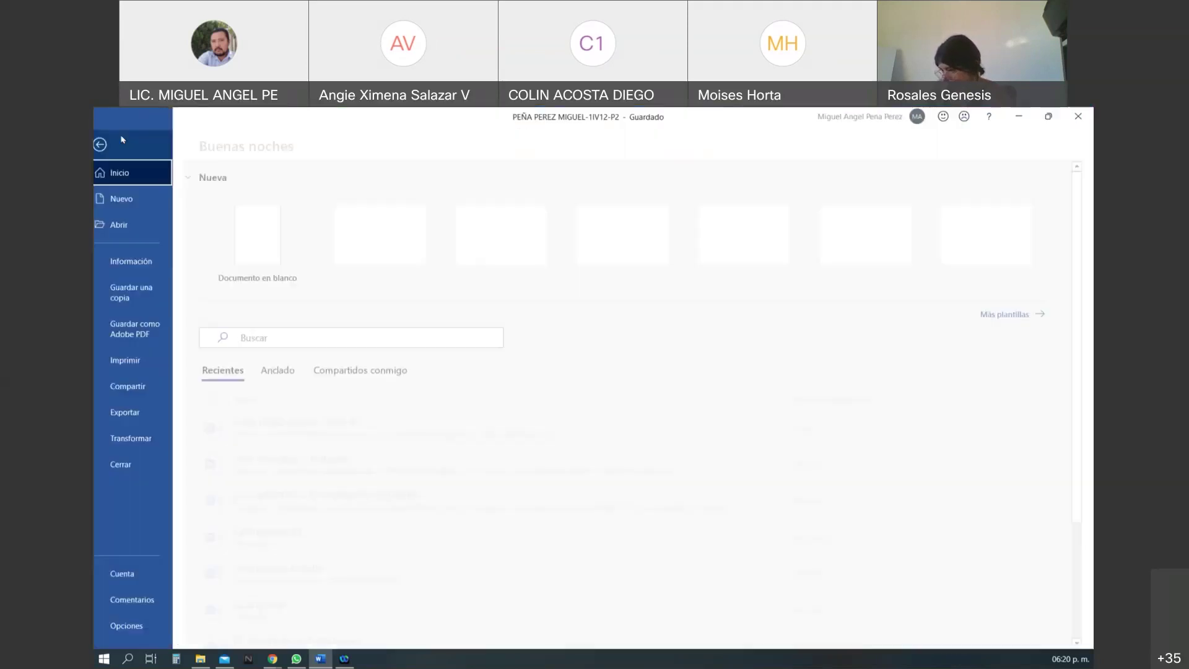
left_click(145, 296)
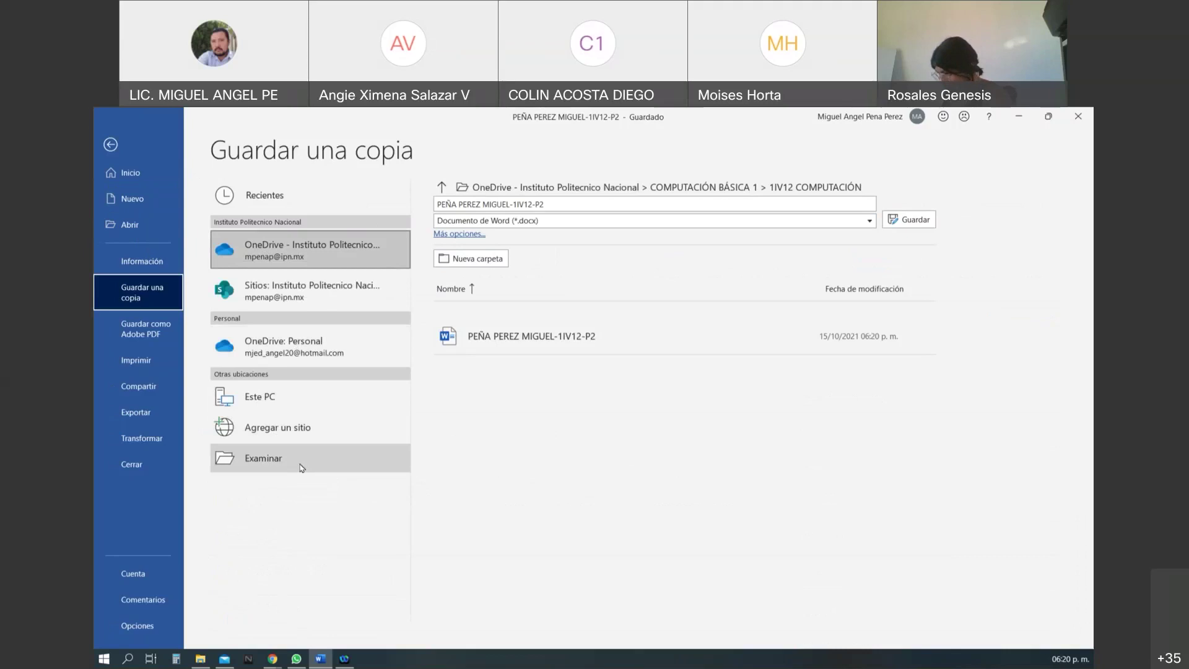
left_click(266, 459)
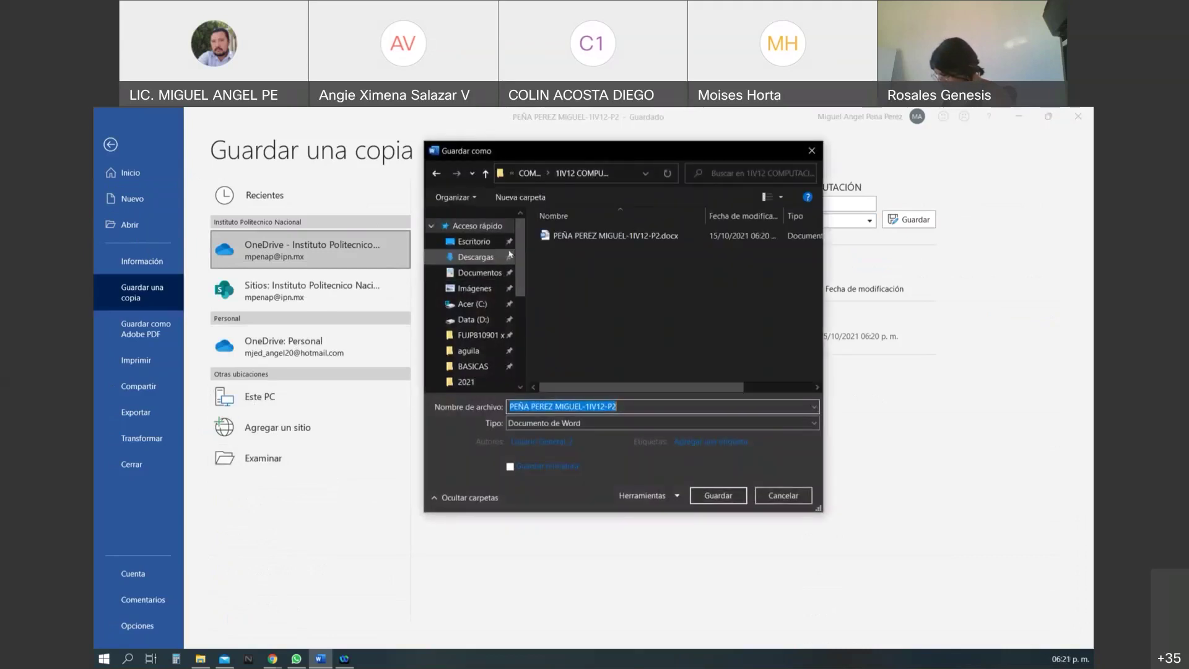
left_click(527, 173)
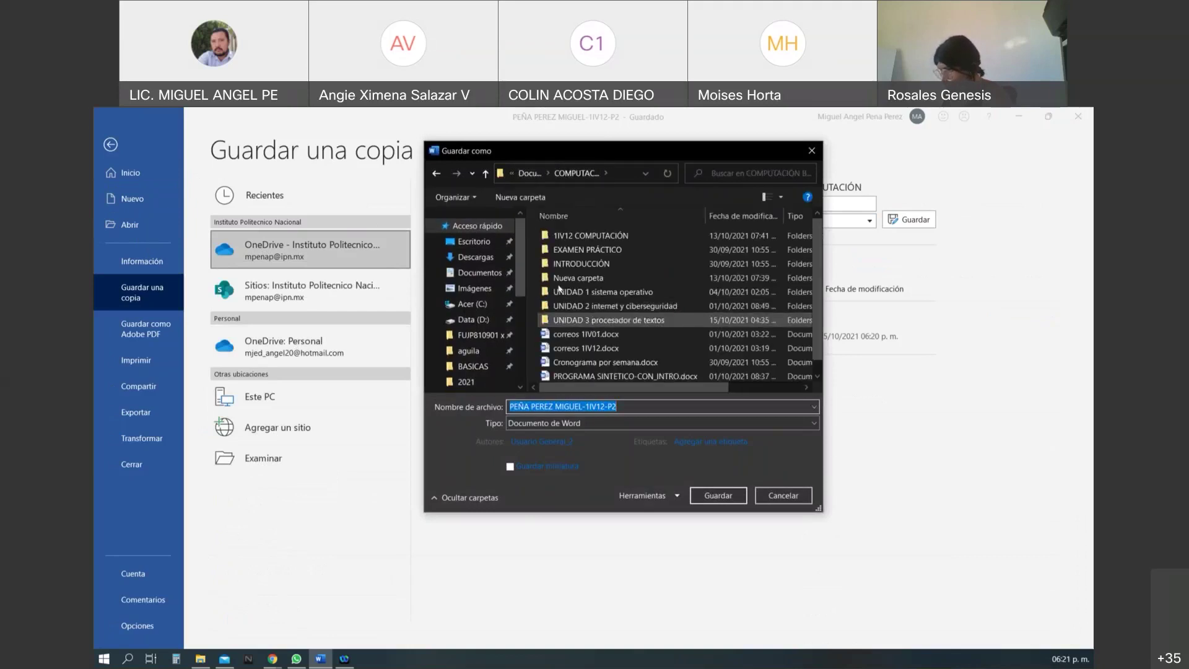
double_click(570, 236)
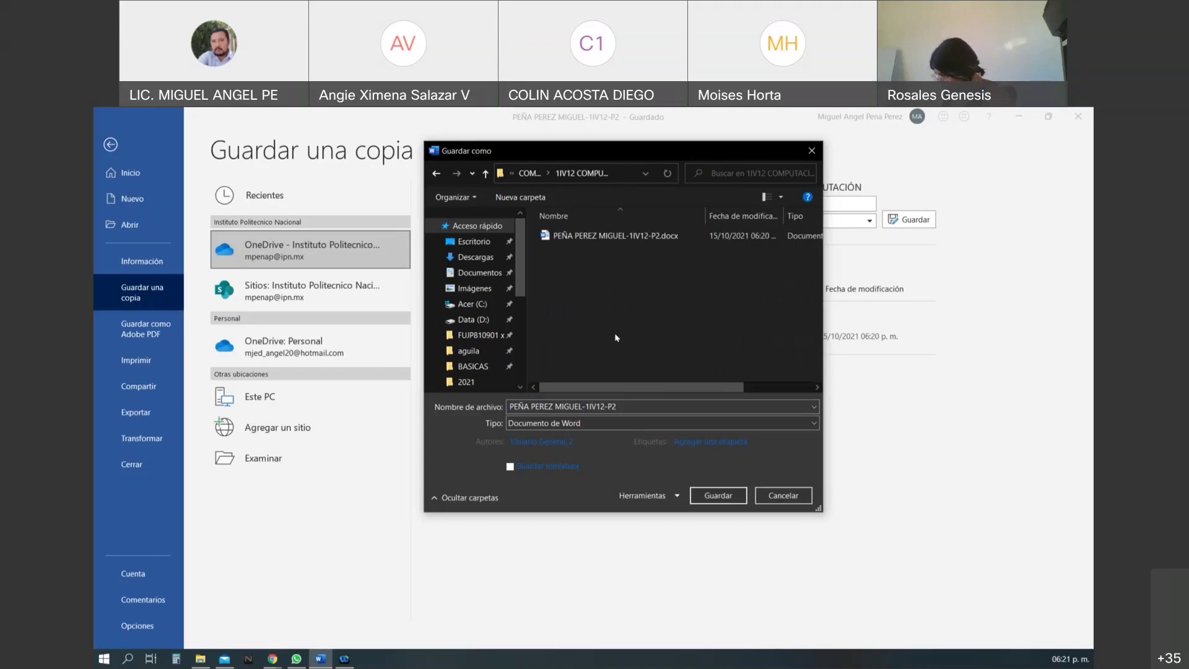
- Rename the copy by replacing the ending "-P2" with the prefix "P2-" before the student's name, and save it as a Word document
left_click(628, 406)
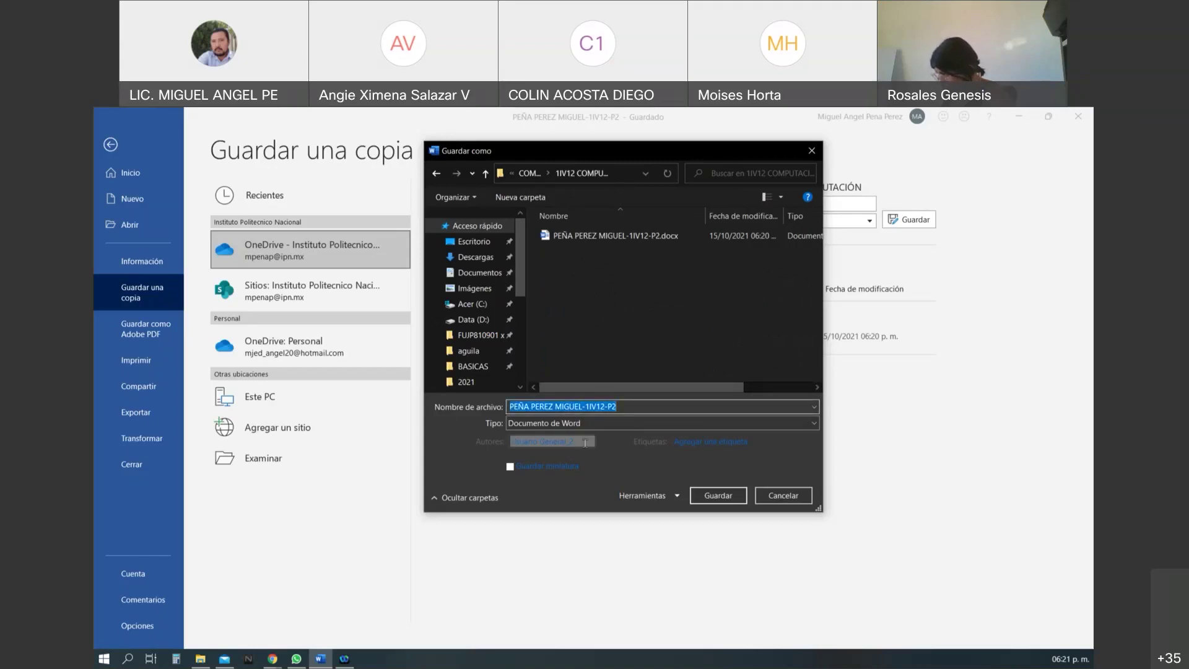
left_click(669, 410)
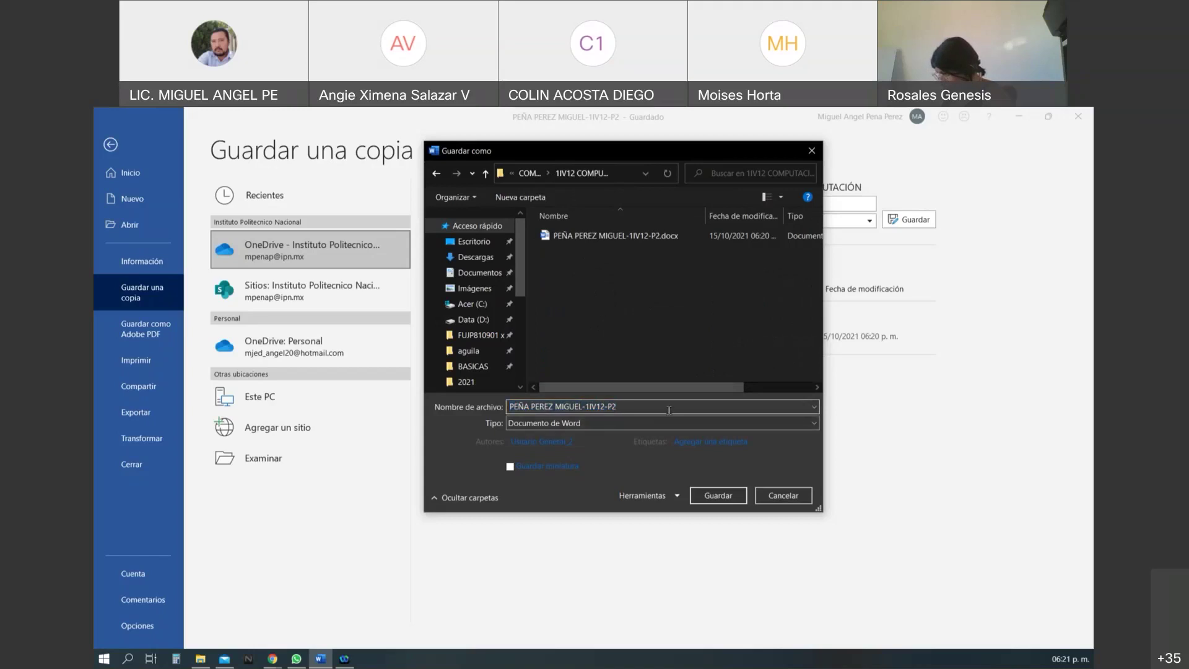
key("BackSpace")
key("BackSpace")
key("BackSpace")
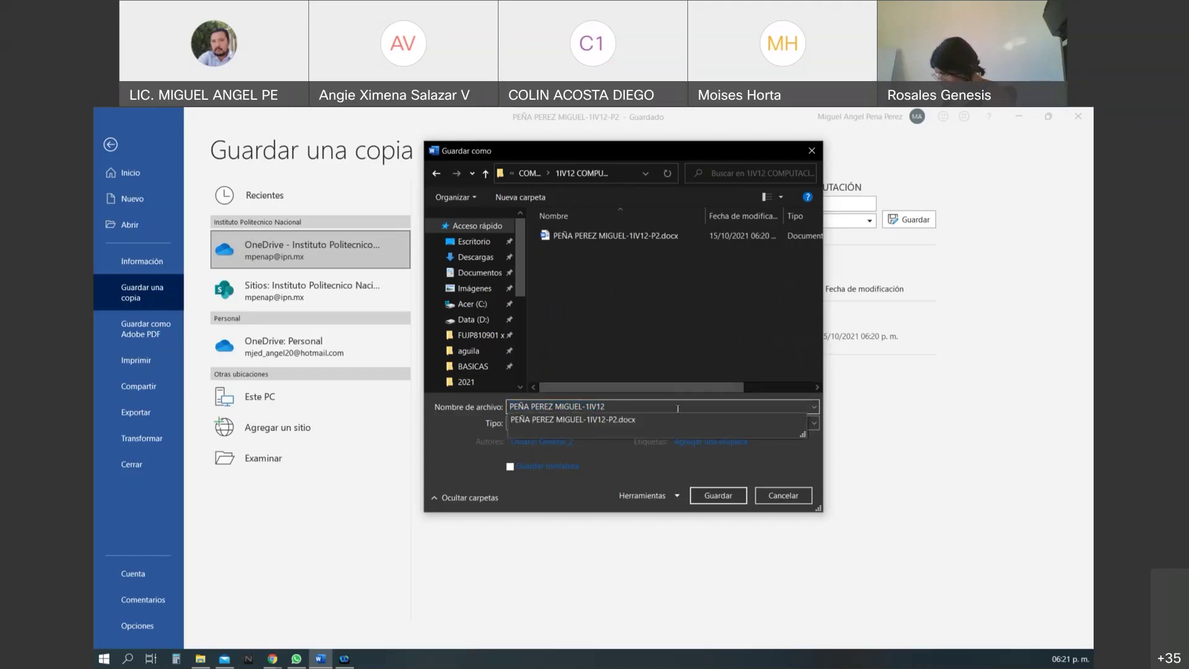
key("Left")
key("Left")
key("Left")
key("Left")
key("Left")
key("Left")
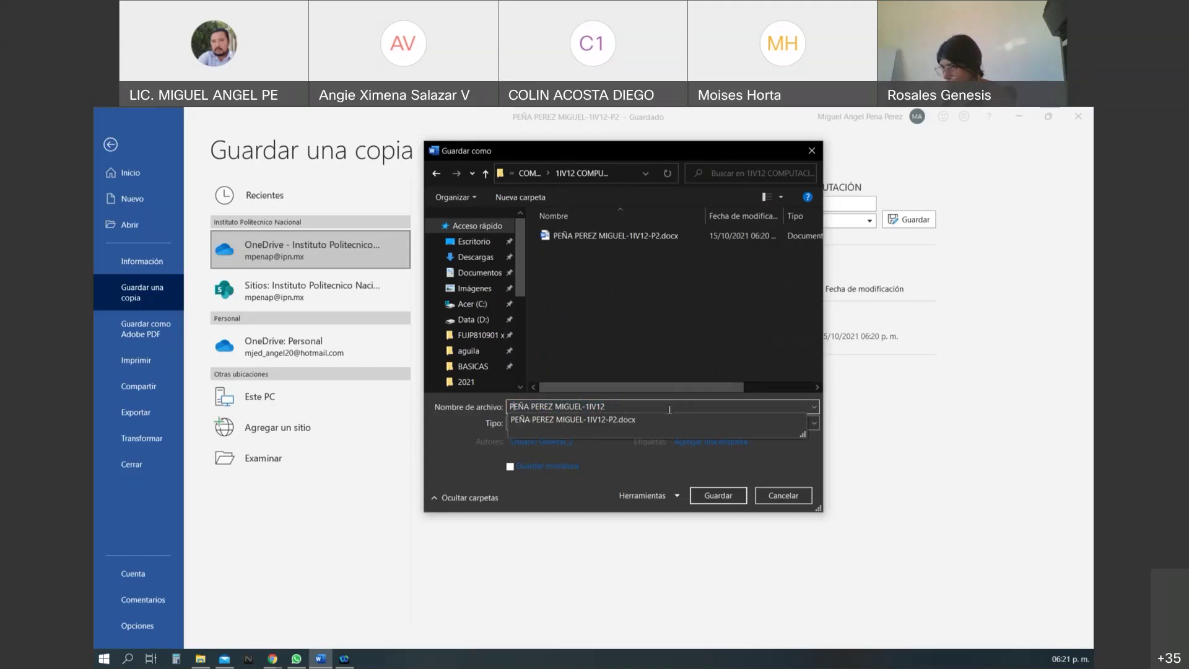
type("P2")
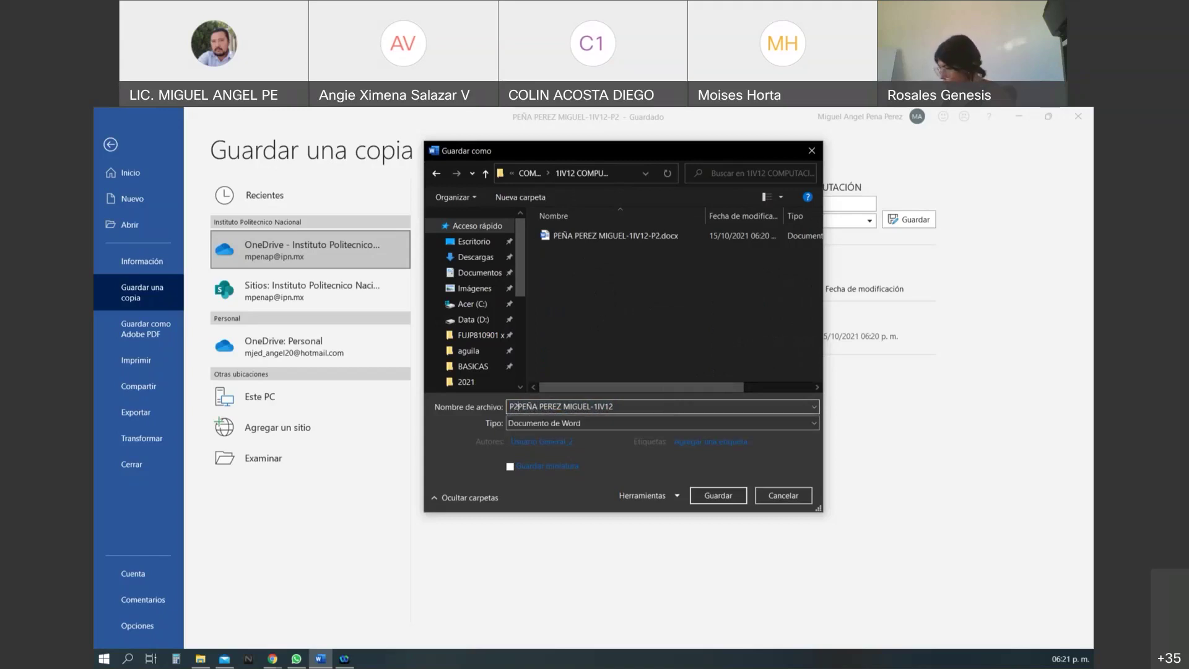
type("-")
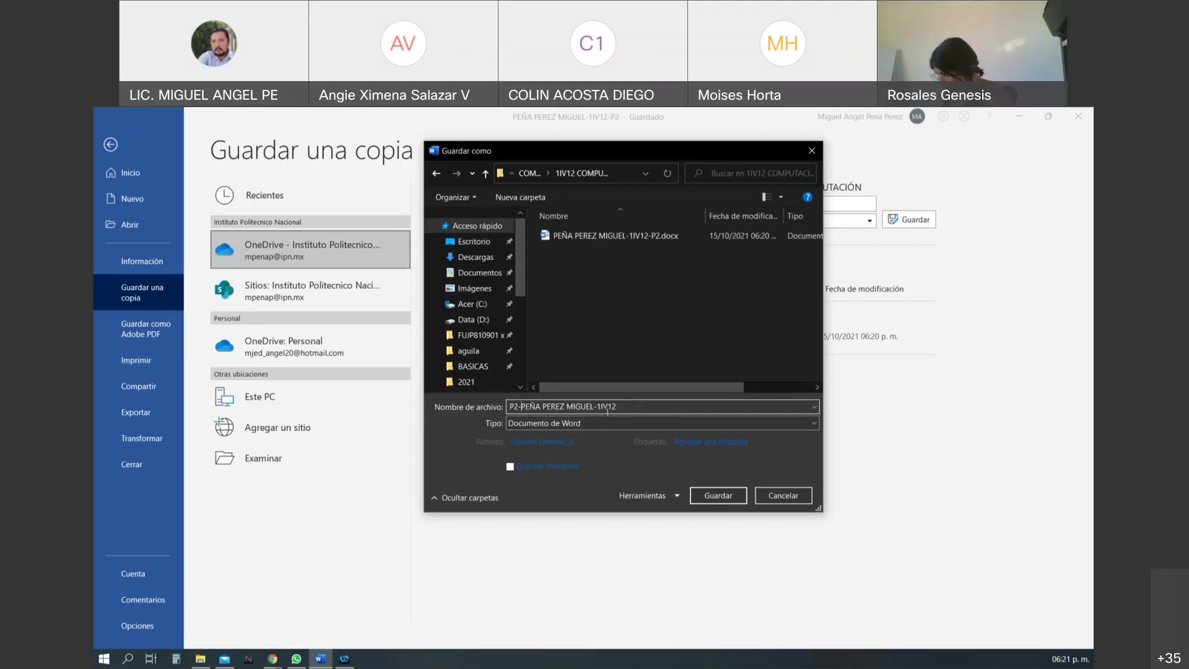
left_click(728, 495)
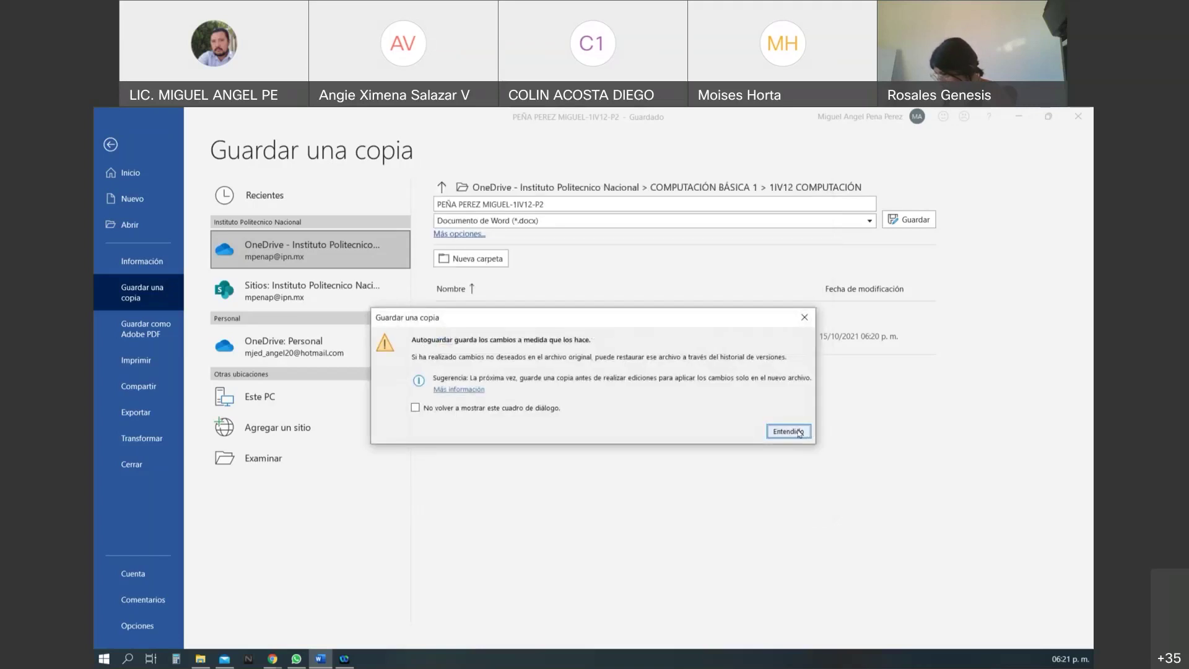
left_click(798, 433)
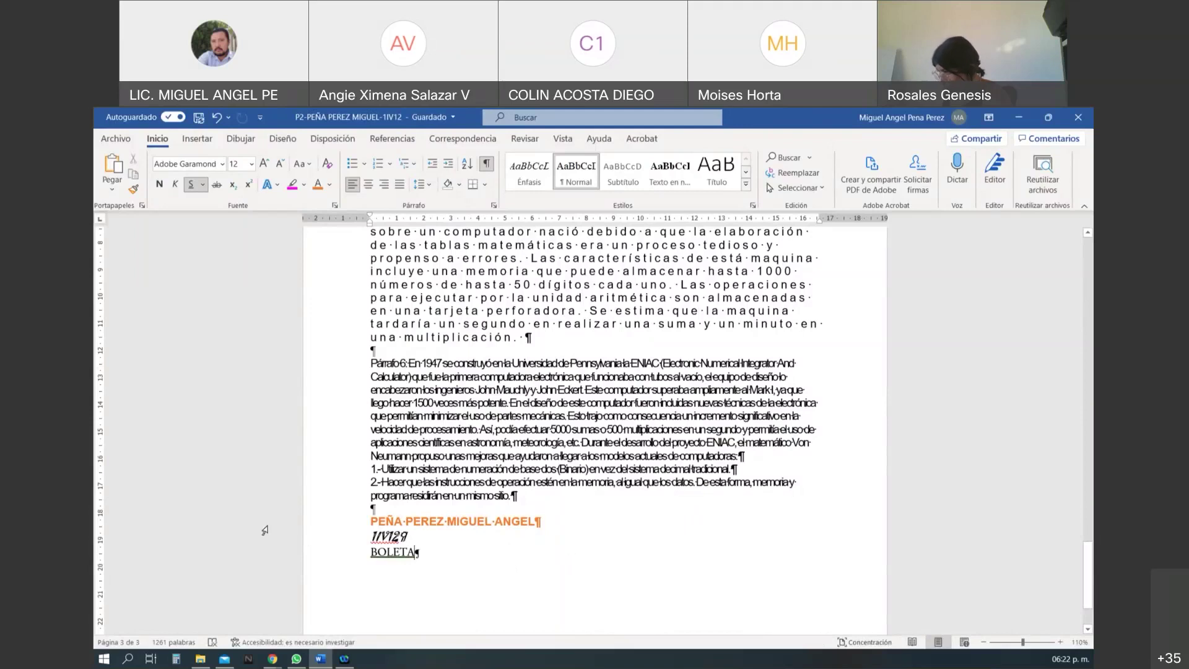
- Review the formatting of the name, group and BOLETA lines, including the underline styles available for BOLETA
key("ctrl+shift+Up")
key("ctrl+shift+Up")
key("ctrl+shift+Up")
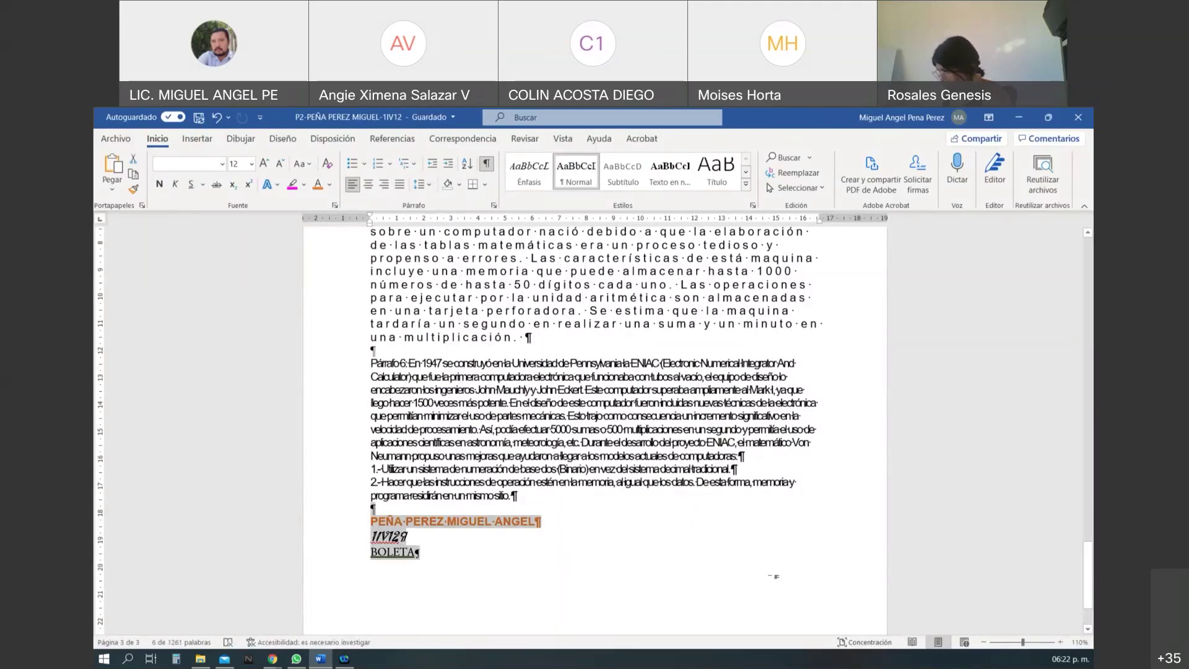
left_click(329, 531)
left_click(343, 538)
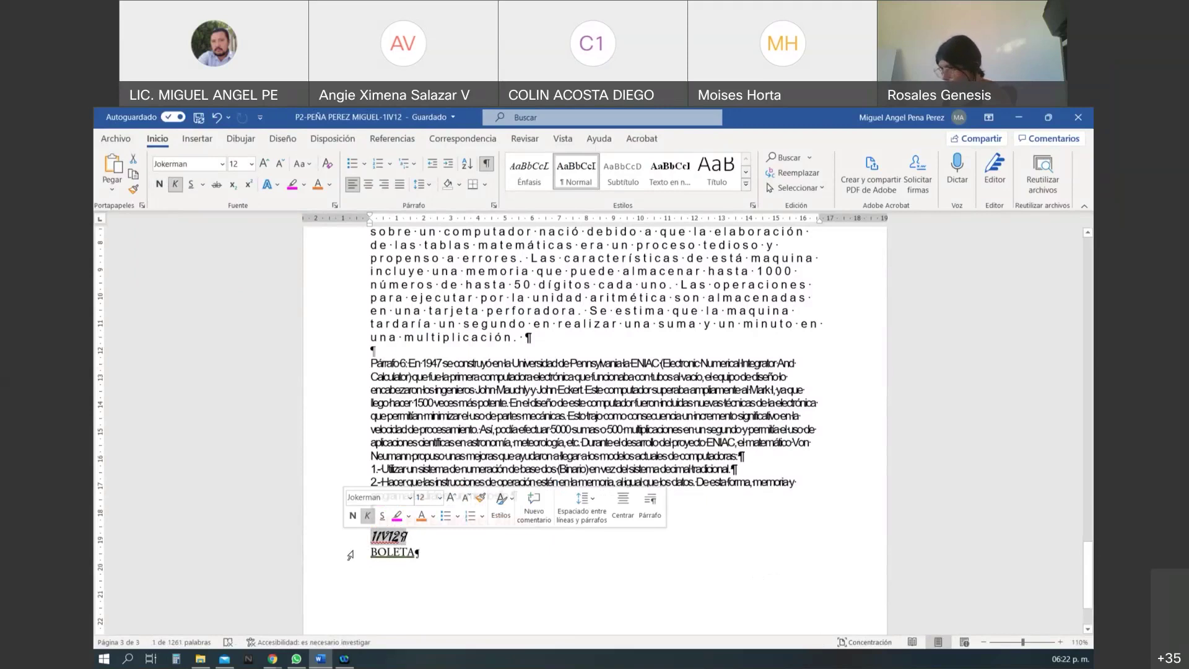
left_click(340, 552)
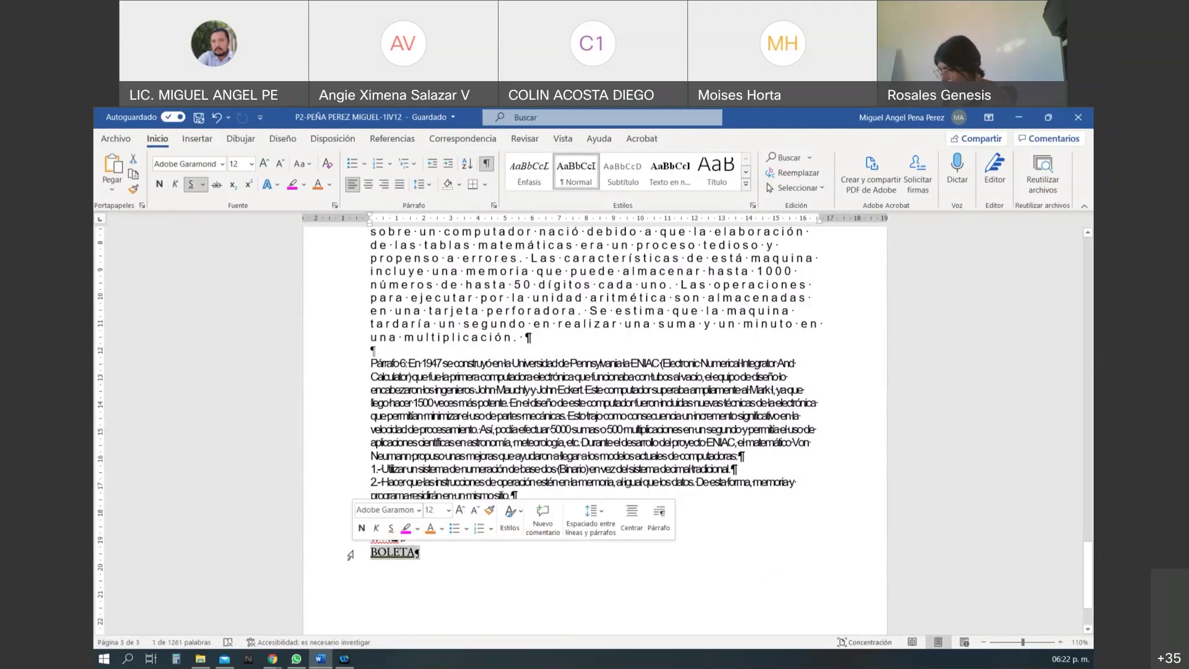
left_click(204, 184)
left_click(596, 568)
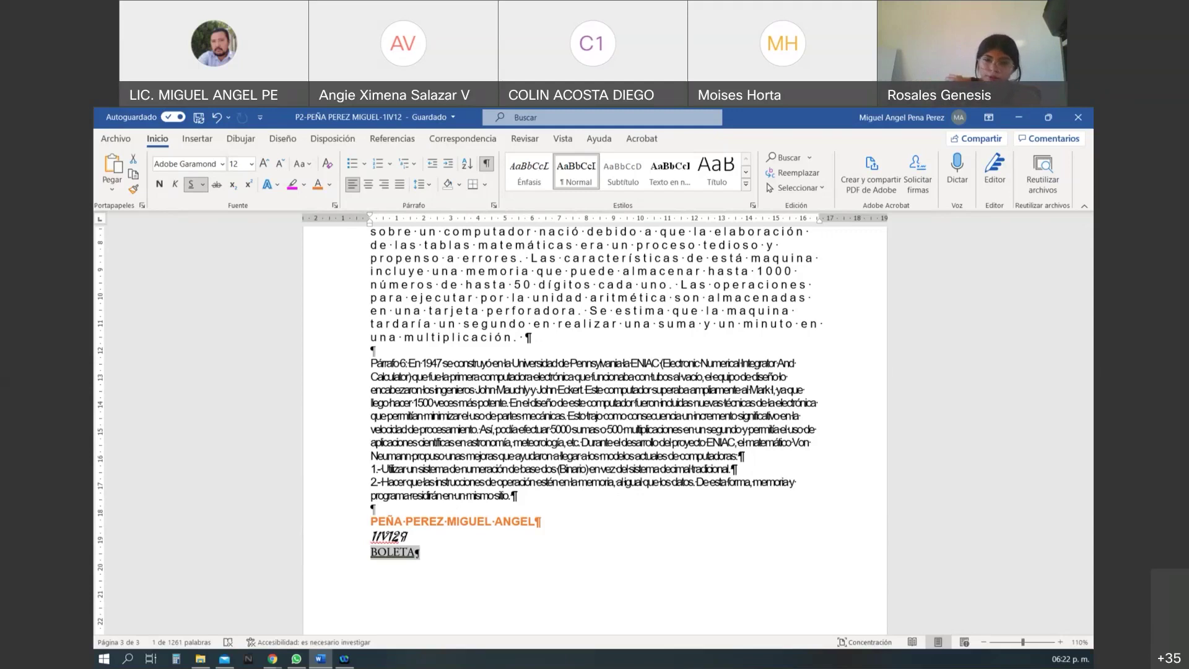
- Examine the extent of Párrafo 9 across both pages and the formatting of its word UNIVAC
scroll(463, 447, "up", 8)
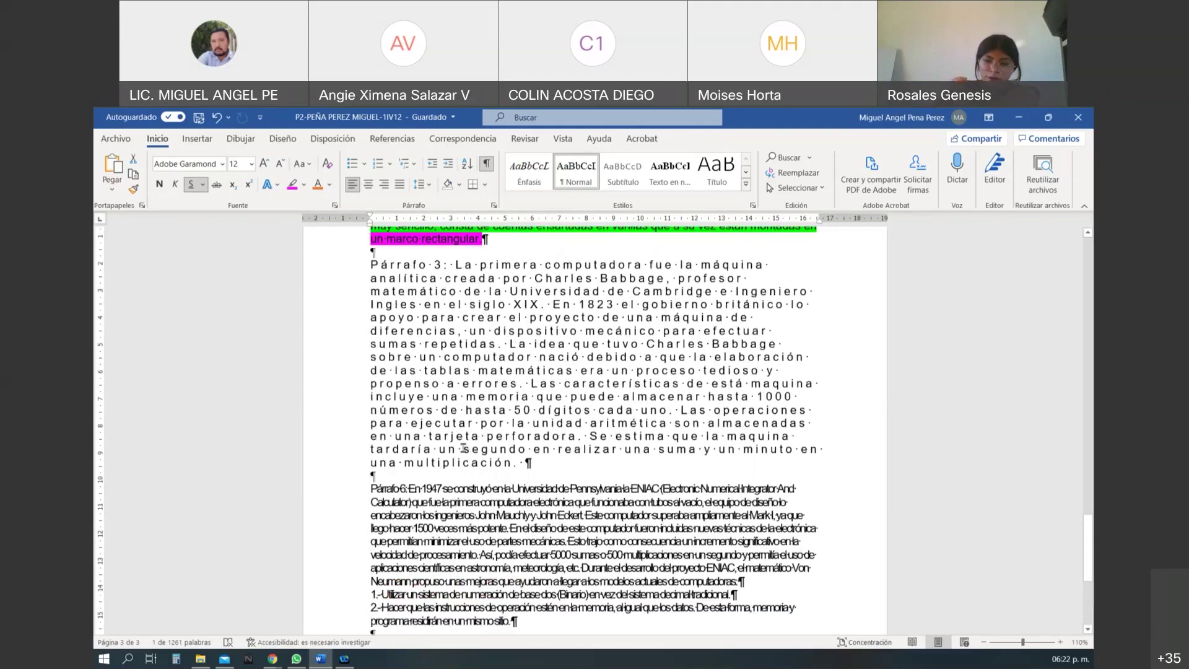
scroll(500, 480, "up", 3)
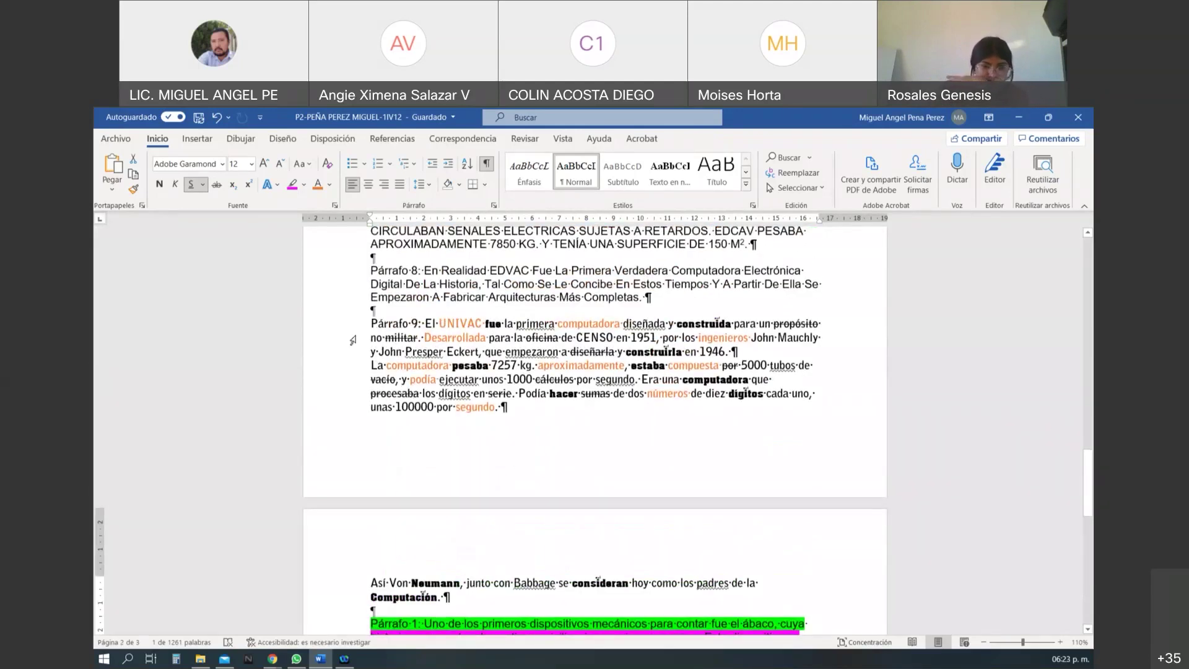
left_click_drag(348, 327, 353, 407)
left_click(413, 604, "shift")
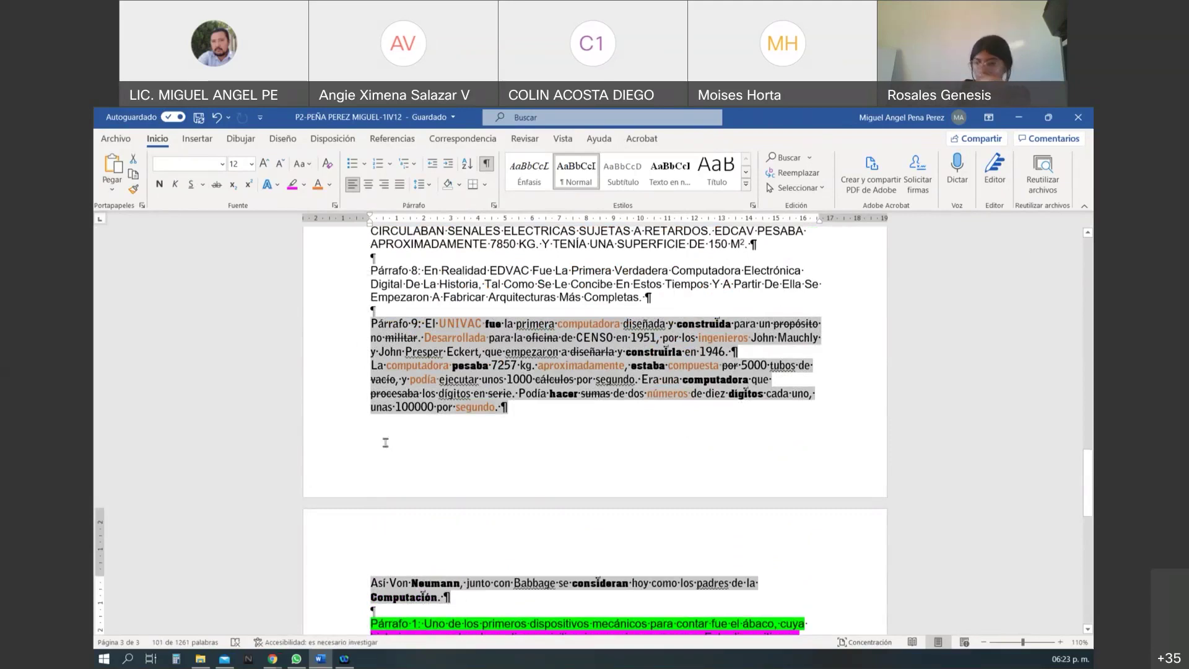
scroll(353, 458, "down", 1)
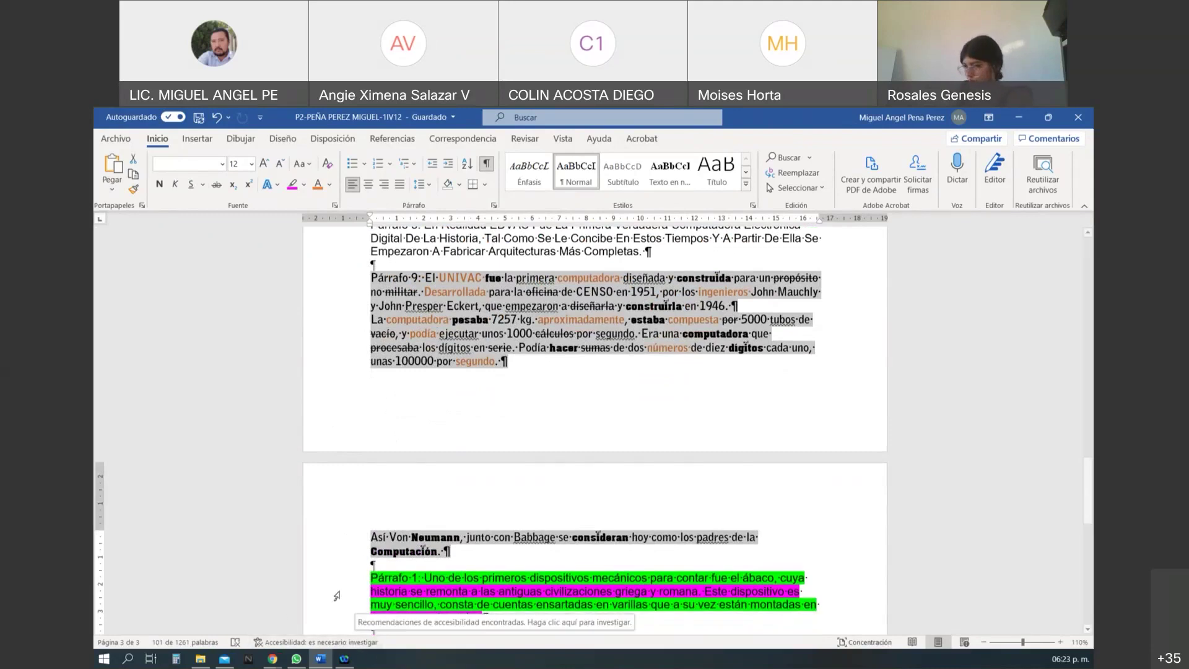
left_click(464, 278)
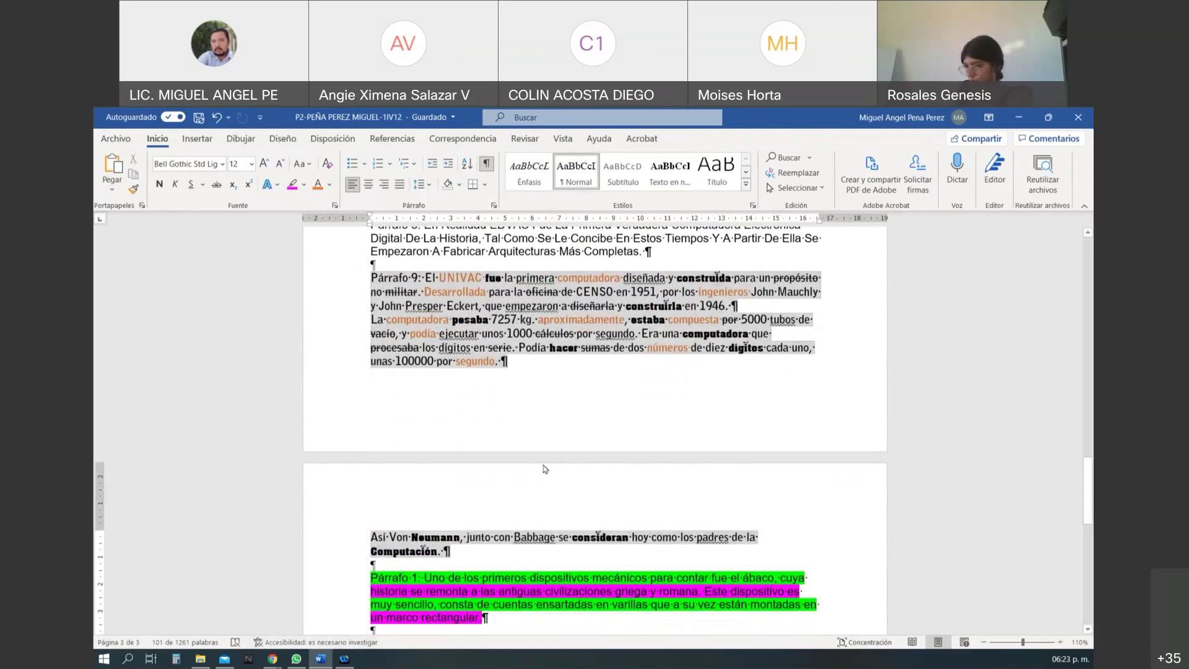
double_click(464, 278)
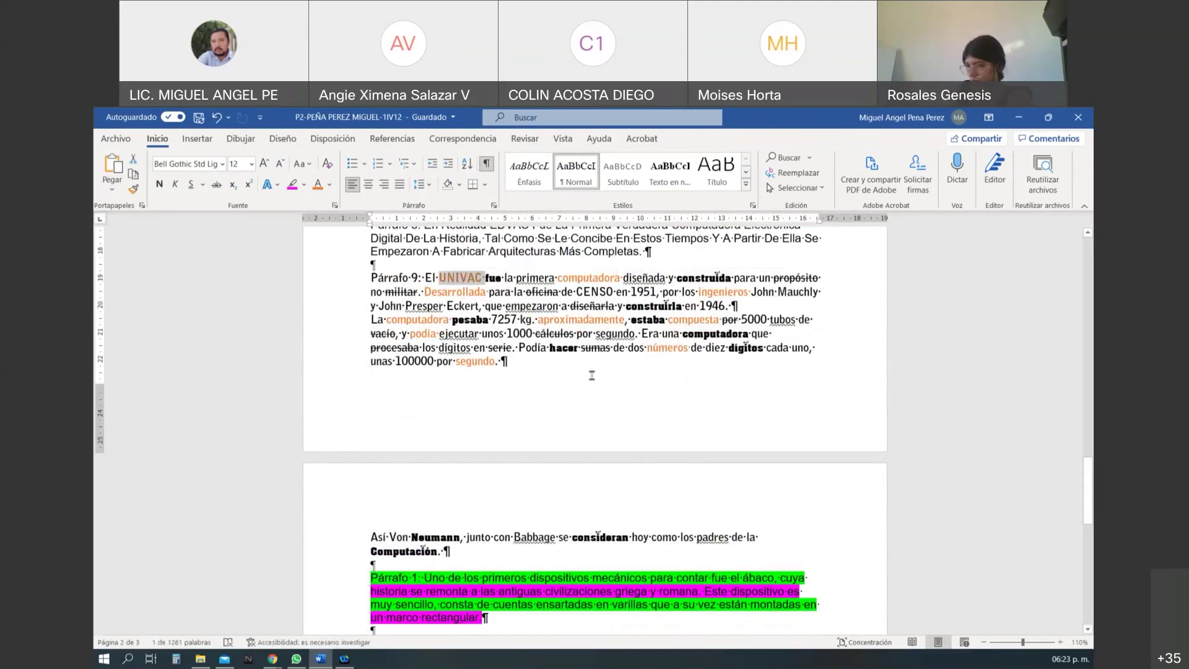
- Select the orange words computadora, ingenieros, Desarrollada, aproximadamente and compuesta in Párrafo 9 to review their shared formatting
double_click(591, 276)
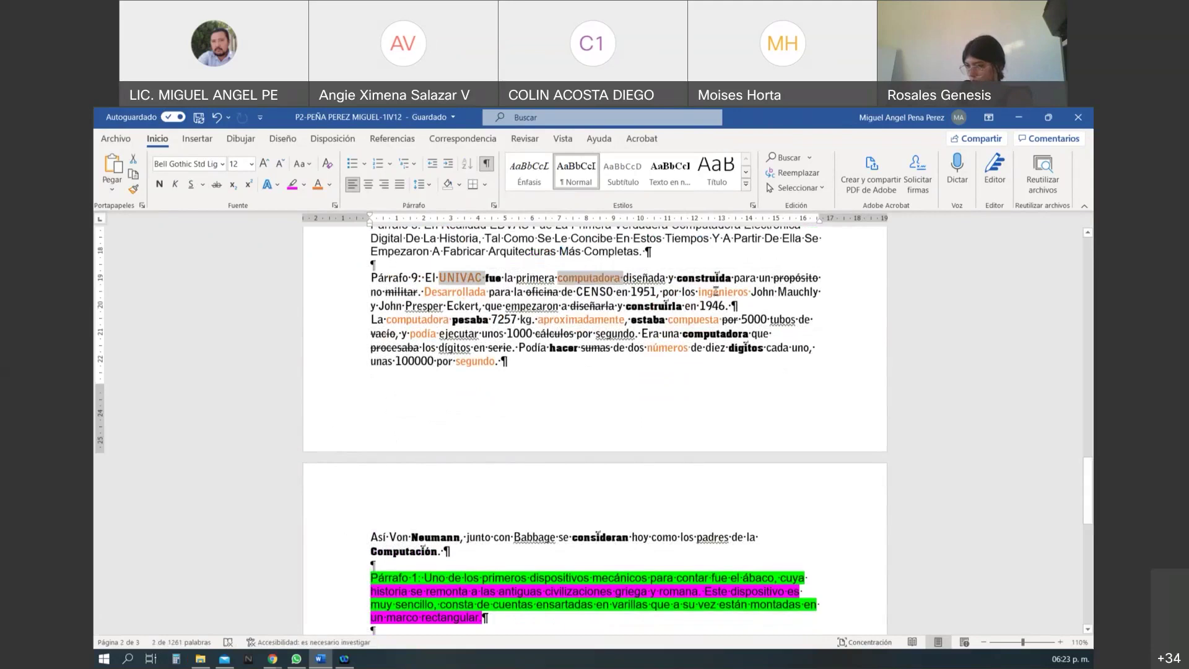
double_click(717, 293, "ctrl")
double_click(461, 291, "ctrl")
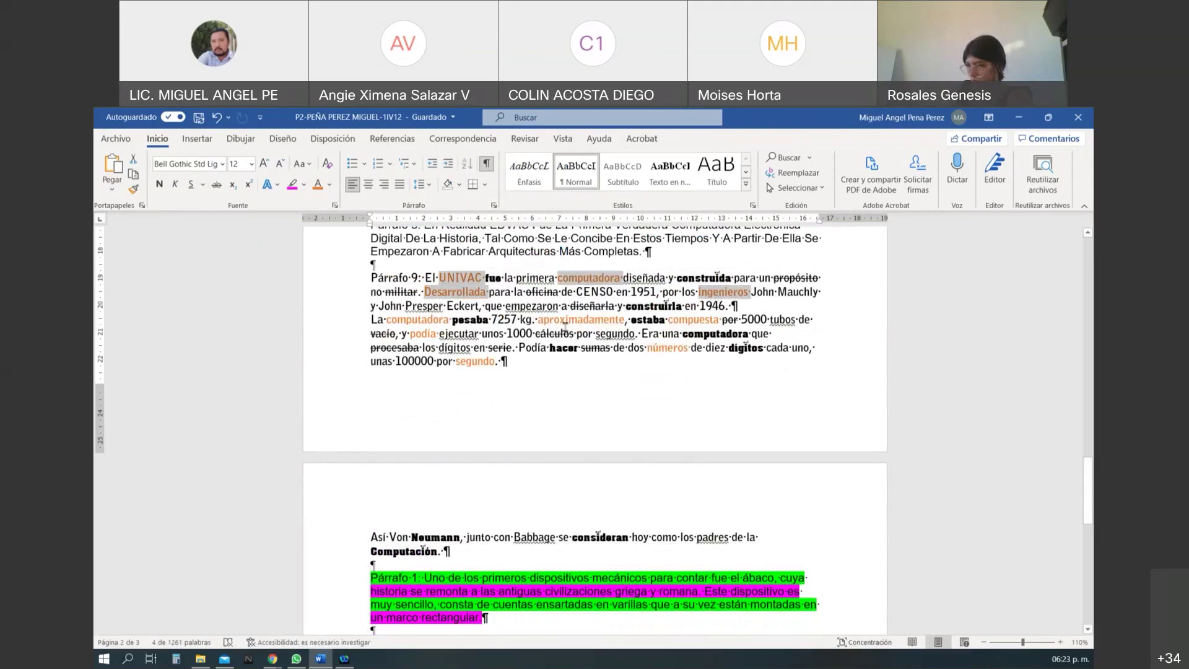
double_click(576, 322, "ctrl")
double_click(702, 319, "ctrl")
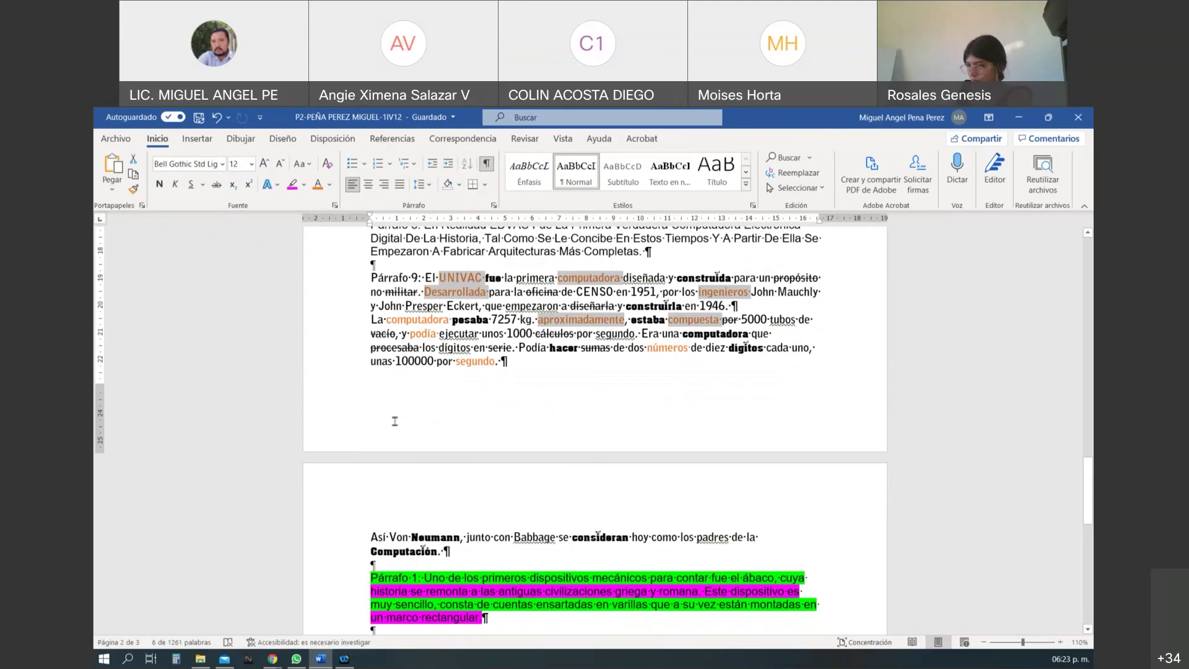
- Select the underlined words primera, diseñada, Presper and empezaron in Párrafo 9 to examine their formatting up close
double_click(520, 278)
scroll(537, 286, "up", 20, "ctrl")
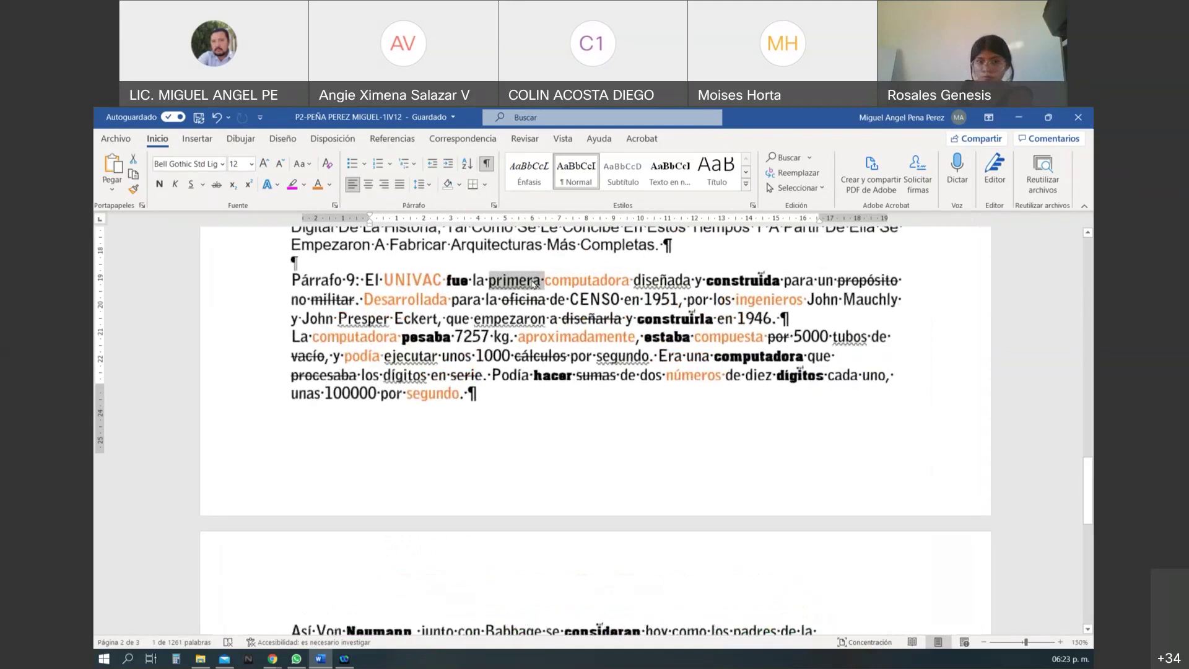
double_click(812, 291, "ctrl")
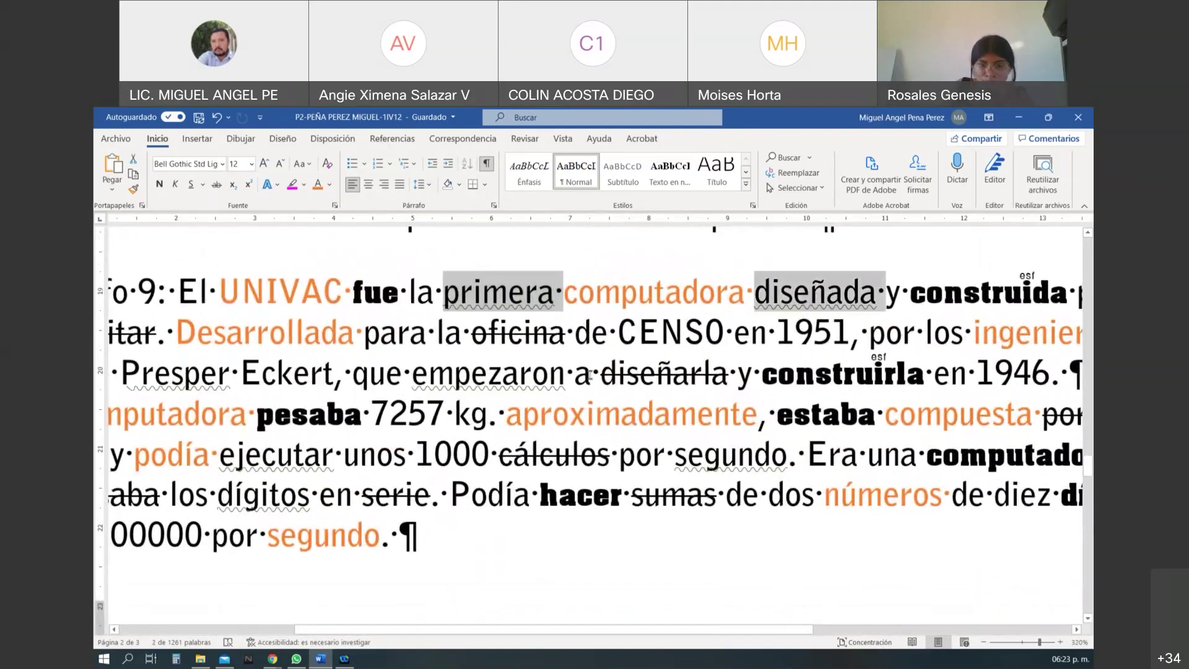
double_click(199, 382, "ctrl")
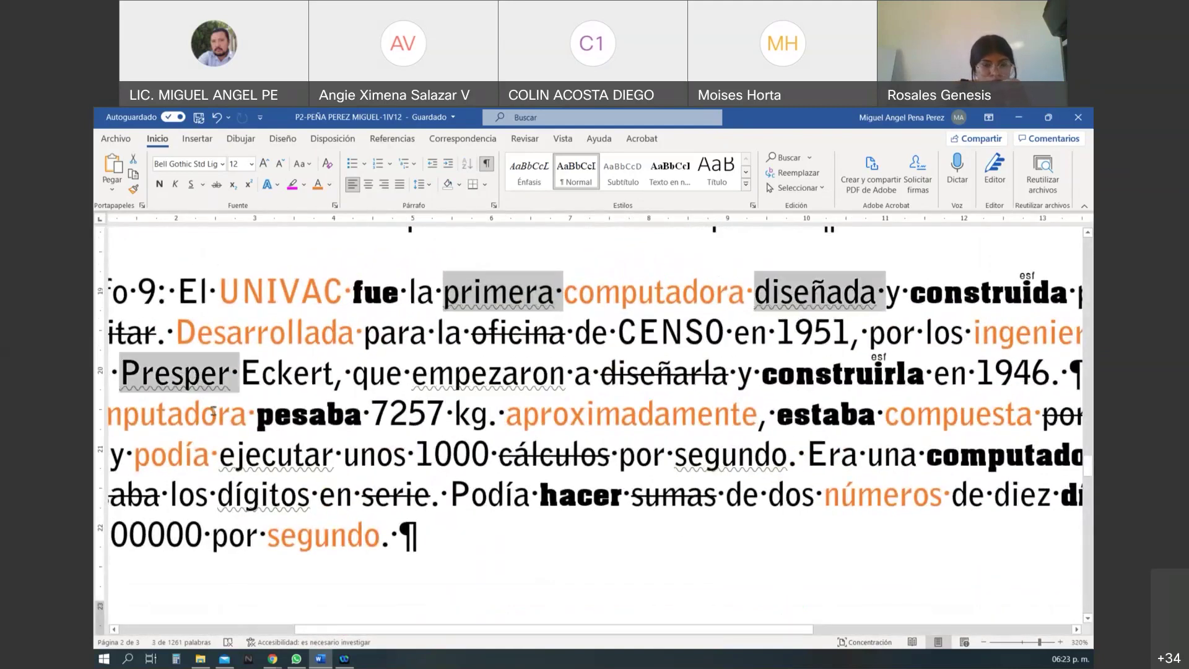
double_click(496, 389, "ctrl")
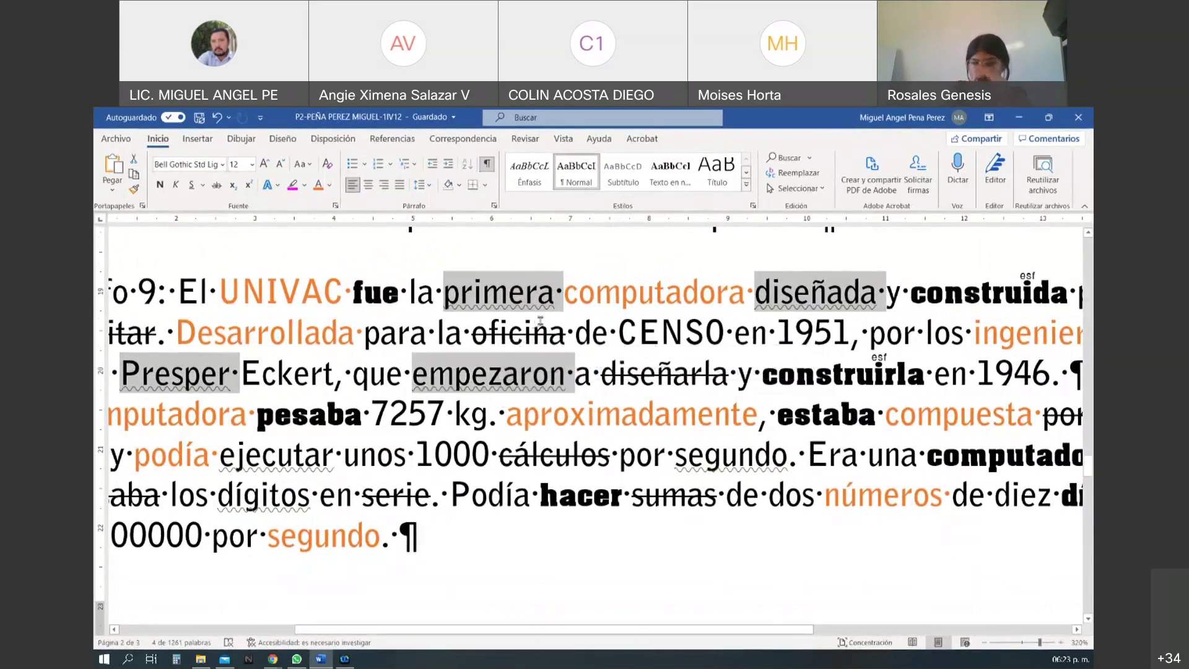
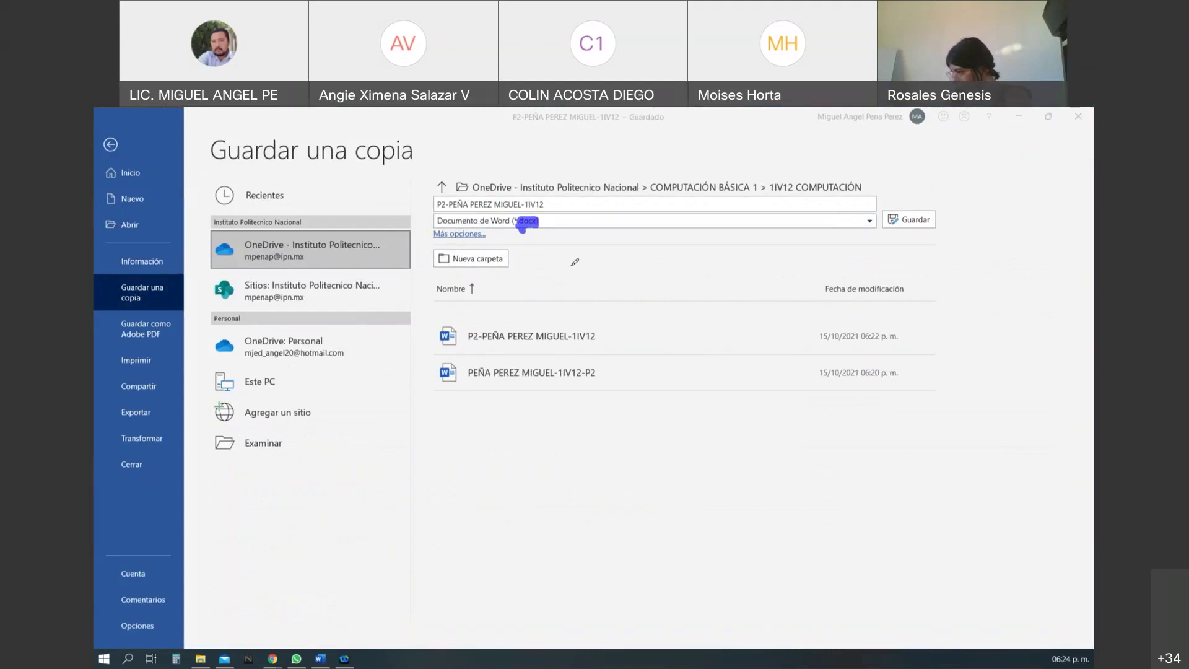
- Handwrite ".docx" as an annotation below the file list to point out the required file extension
mouse_move(582, 494)
left_mouse_down()
mouse_move(595, 520)
mouse_move(582, 496)
left_mouse_up()
mouse_move(603, 454)
left_mouse_down()
mouse_move(602, 523)
mouse_move(645, 499)
mouse_move(682, 530)
left_mouse_up()
mouse_move(760, 489)
left_mouse_down()
mouse_move(718, 531)
mouse_move(761, 530)
left_mouse_up()
left_click_drag(547, 535, 528, 544)
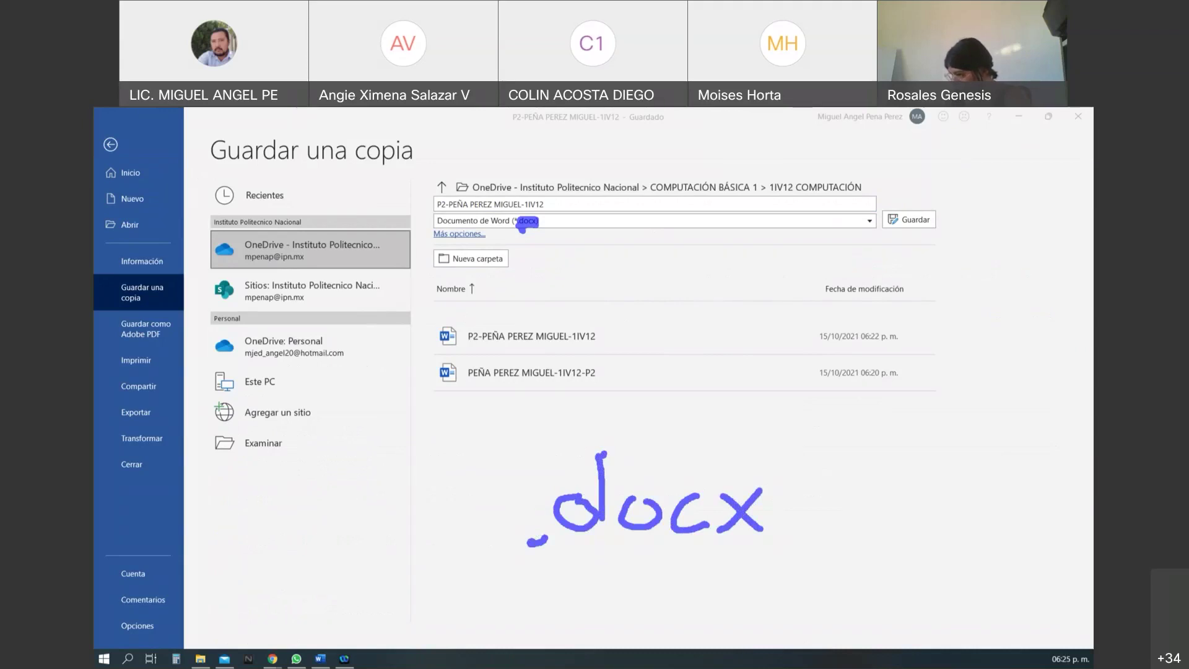
- Save the copy as a Word document in the 1IV12 COMPUTACIÓN folder, keeping the file name that starts with "P2-"
left_click(302, 451)
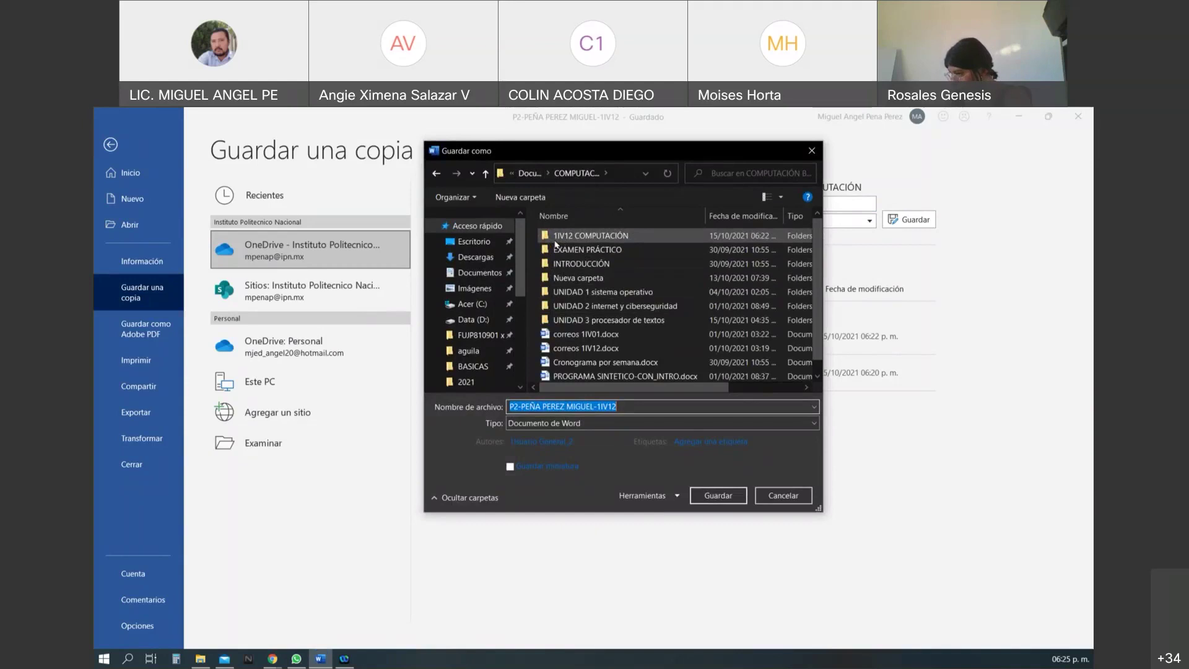
double_click(555, 240)
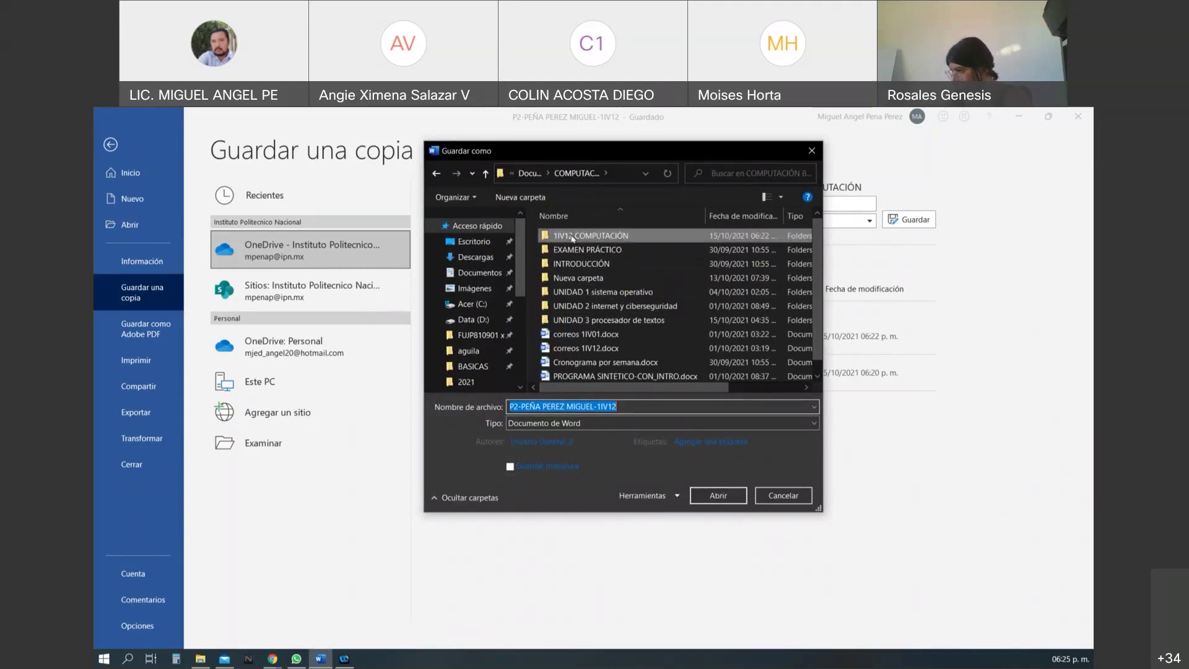
left_click(627, 407)
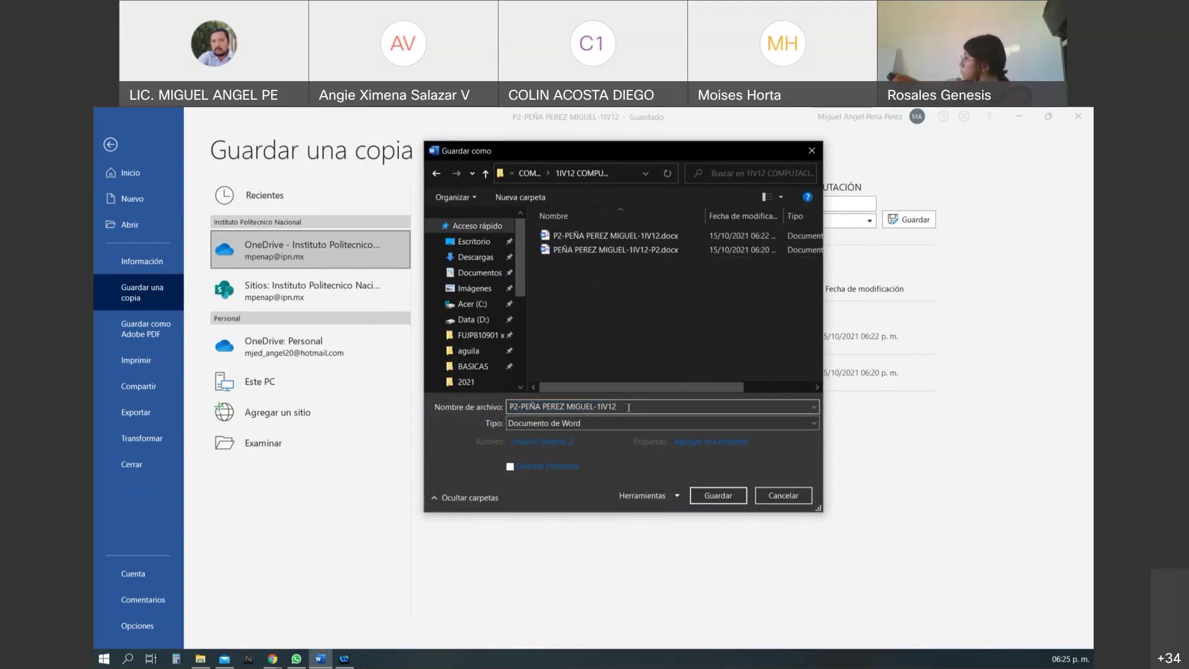
left_click_drag(627, 407, 497, 424)
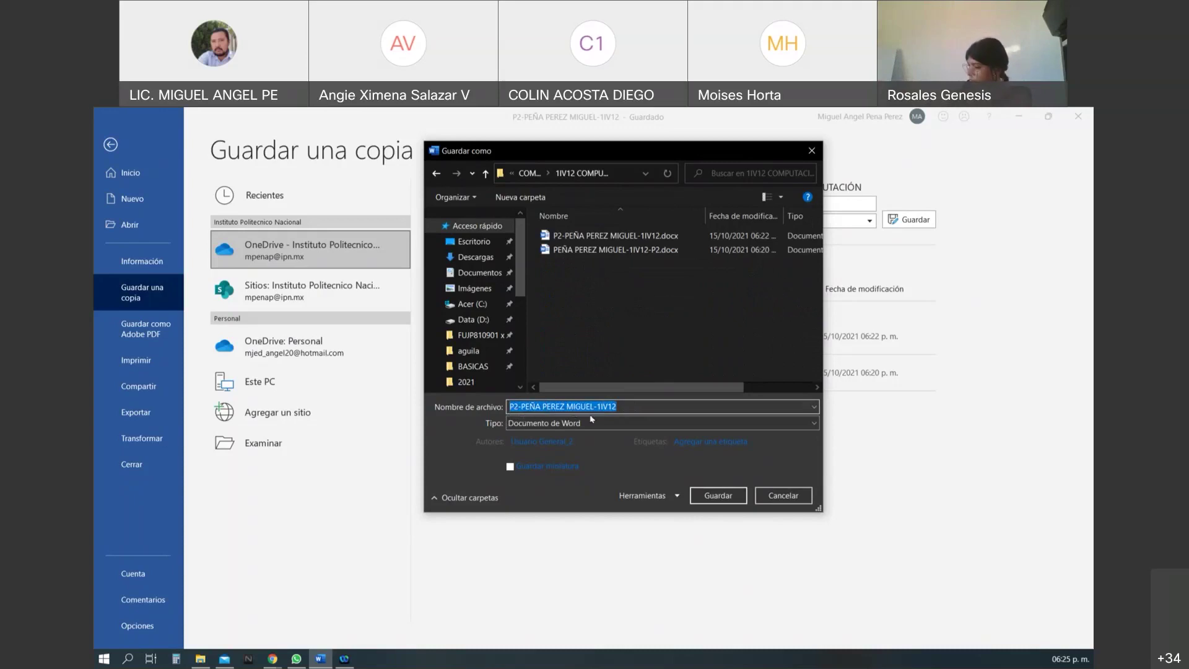
left_click(634, 409)
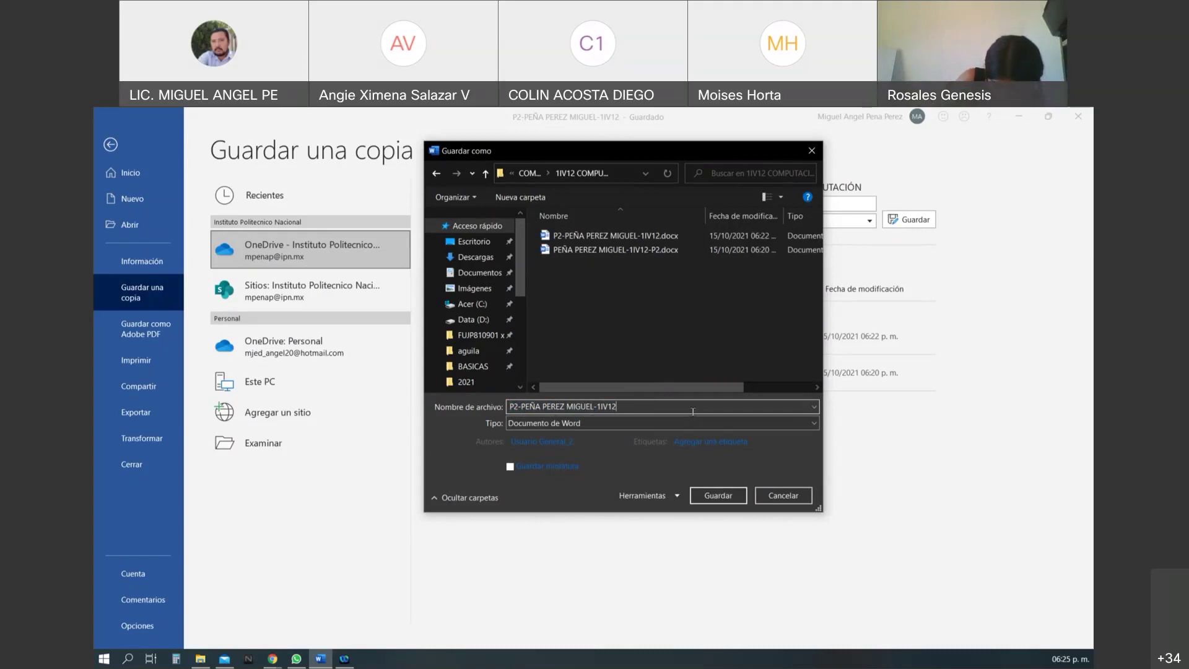
left_click(728, 497)
left_click(537, 419)
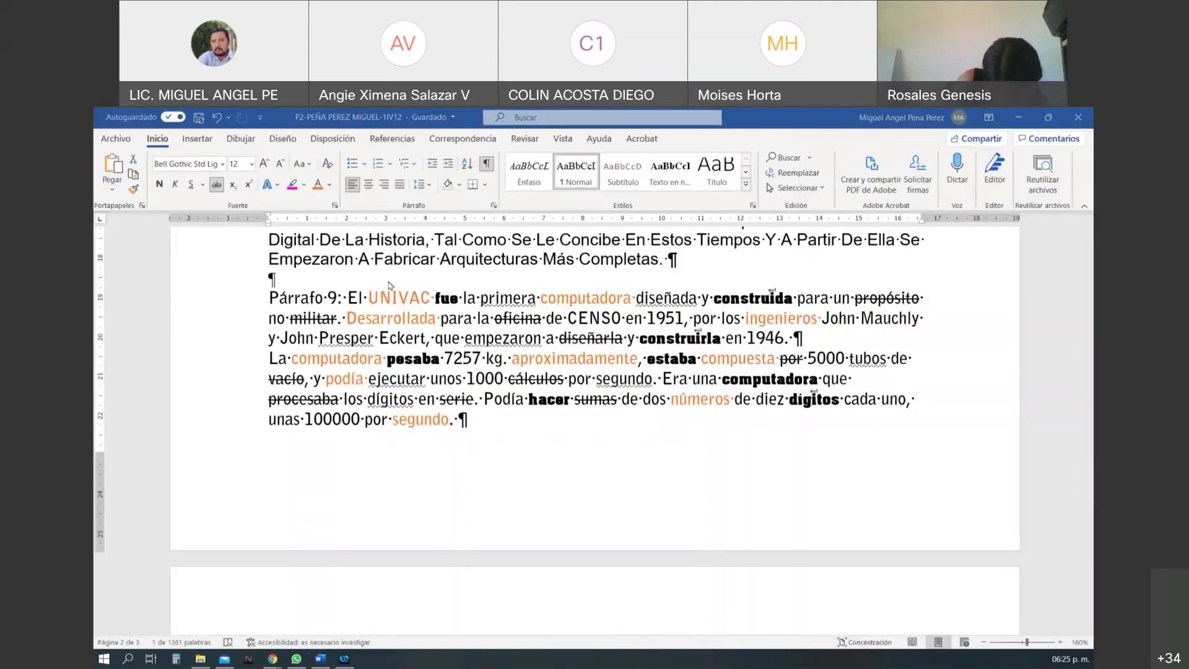
- Switch to Edmodo in the browser and open the submissions for the assignment PRACTICA 2- PORTAPAPELES Y FUENTES
key("alt+Tab")
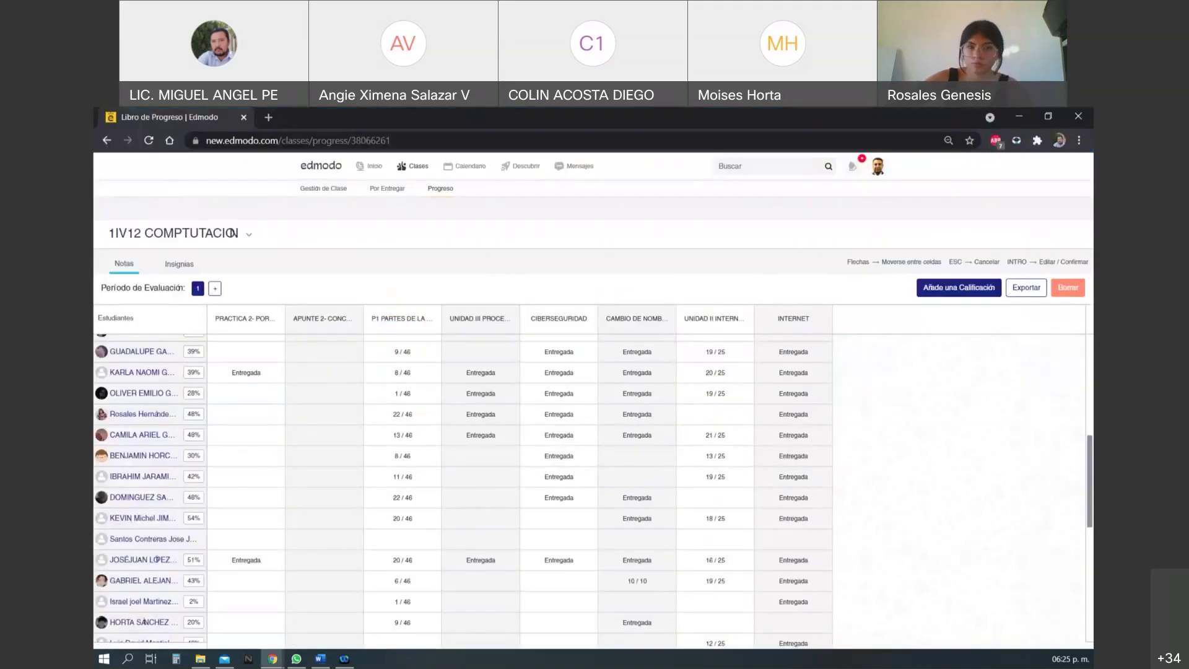
left_click(106, 140)
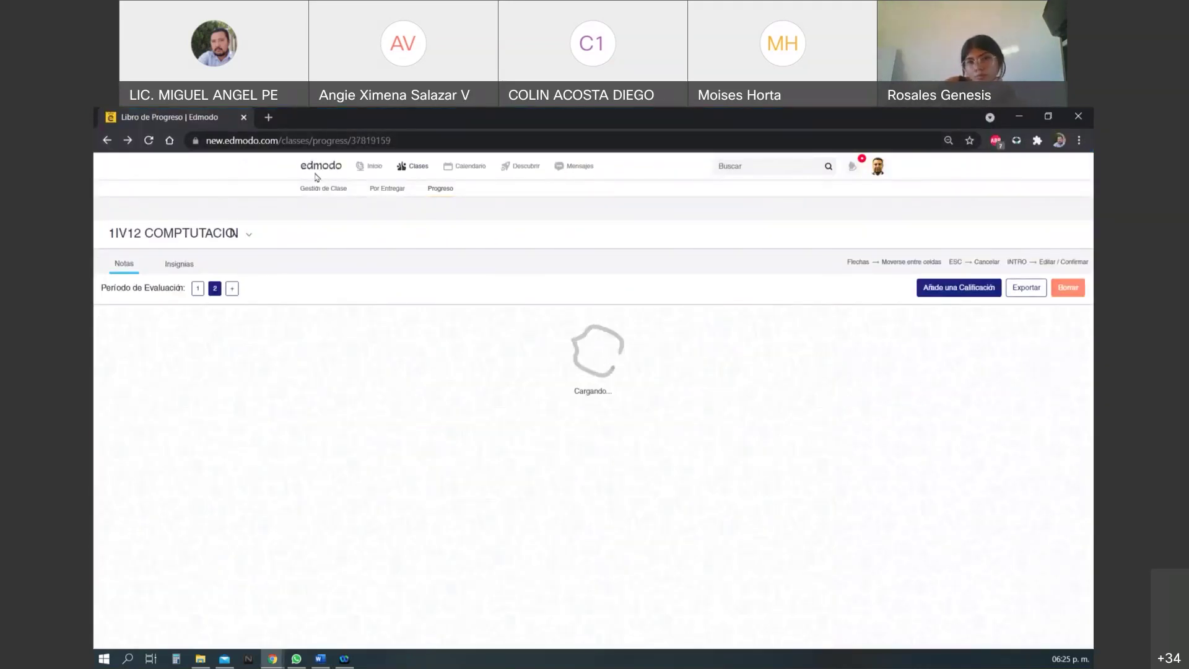
left_click(316, 168)
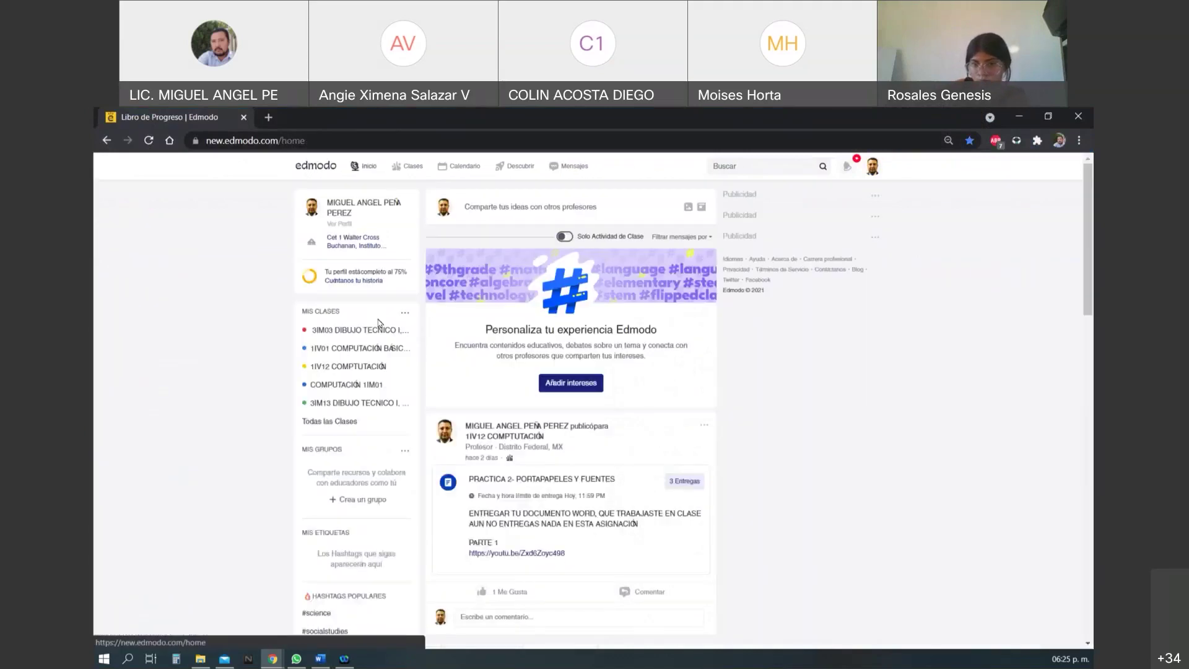
scroll(553, 328, "down", 3)
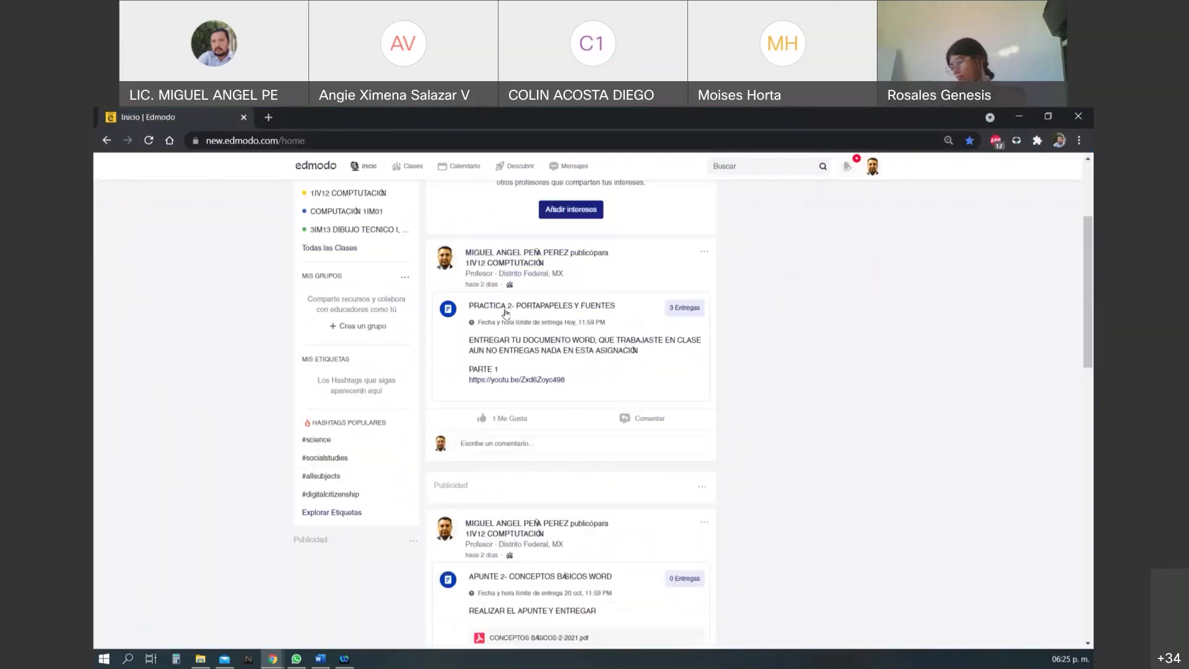
left_click(675, 314)
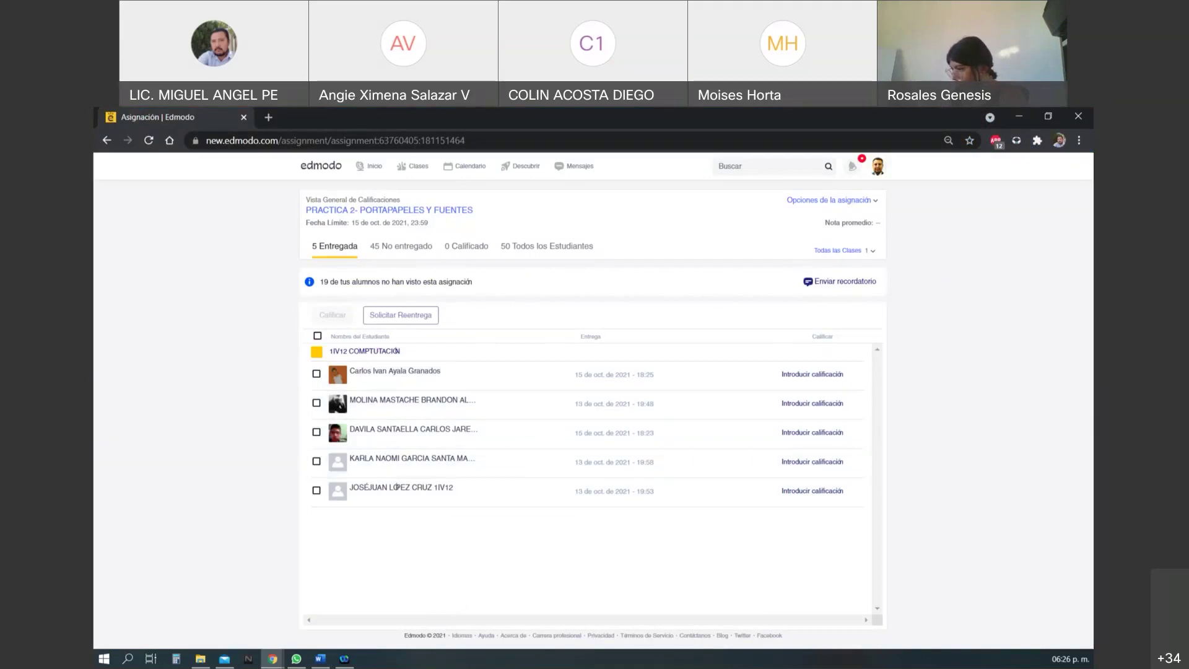
- Switch to File Explorer, delete the old document ending in "-P2" from the 1IV12 COMPUTACIÓN folder, and close the folder window
key("alt+Tab")
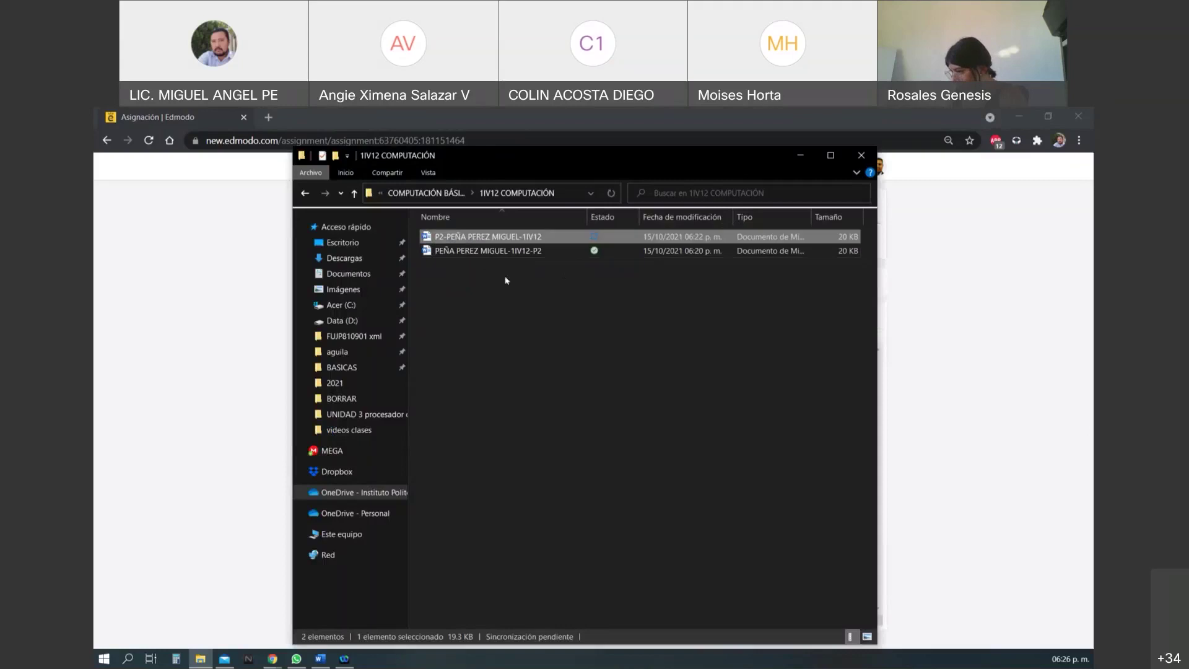
left_click(512, 252)
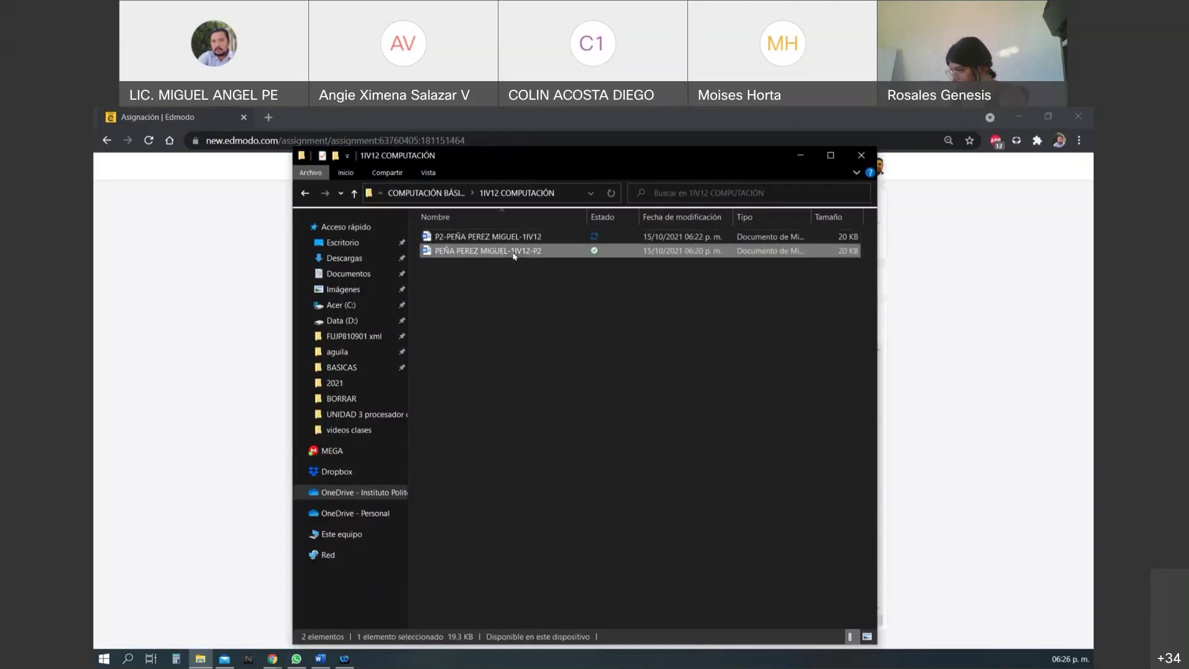
key("Delete")
key("Return")
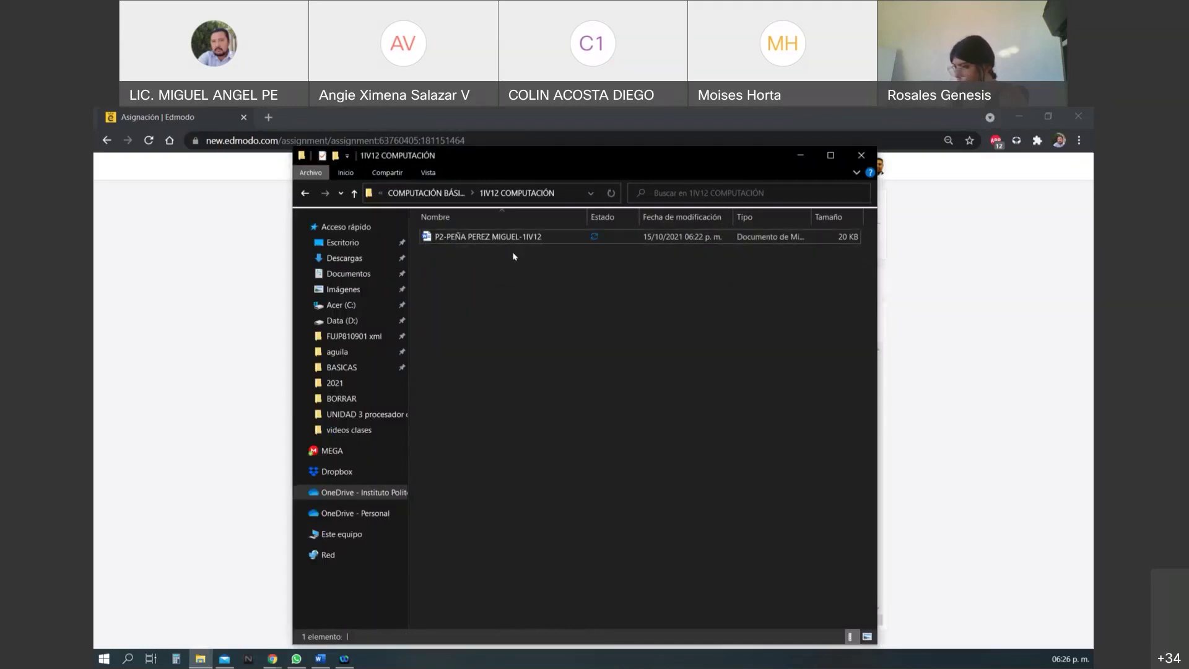
left_click(480, 241)
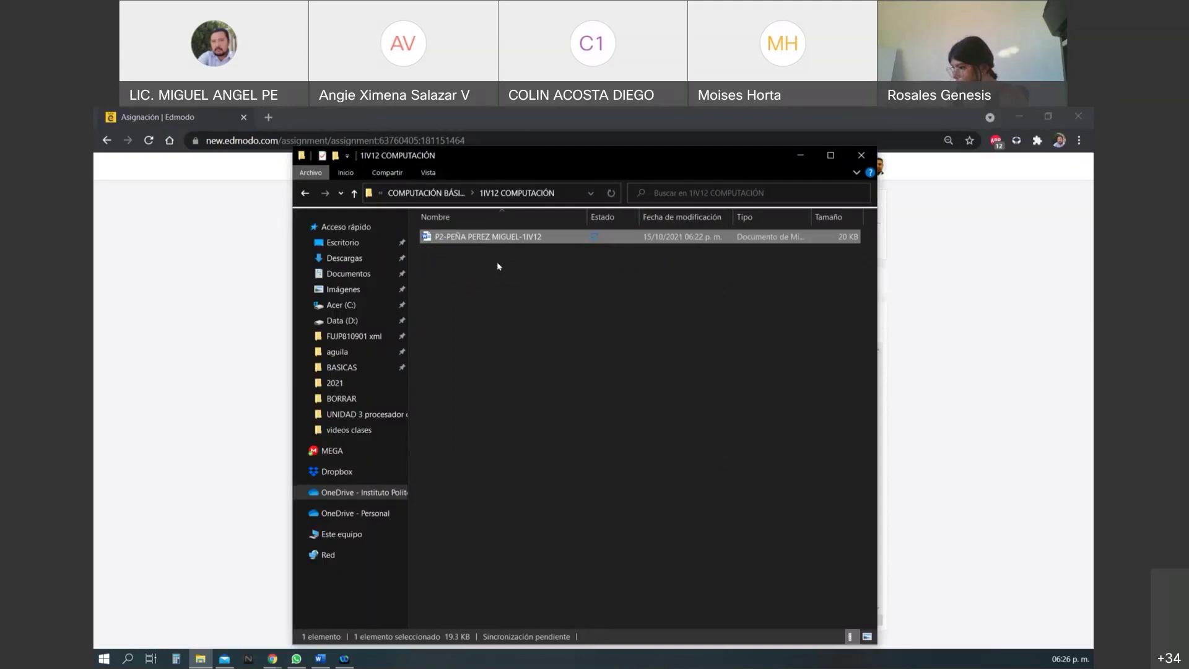
left_click(579, 308)
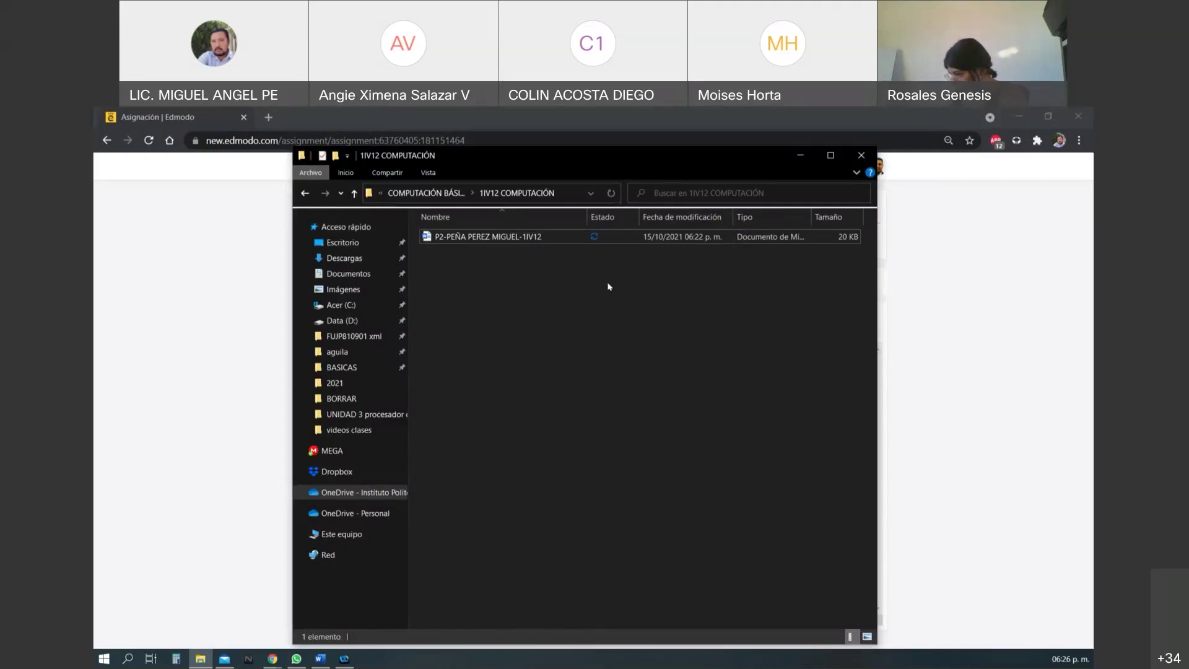
left_click(861, 155)
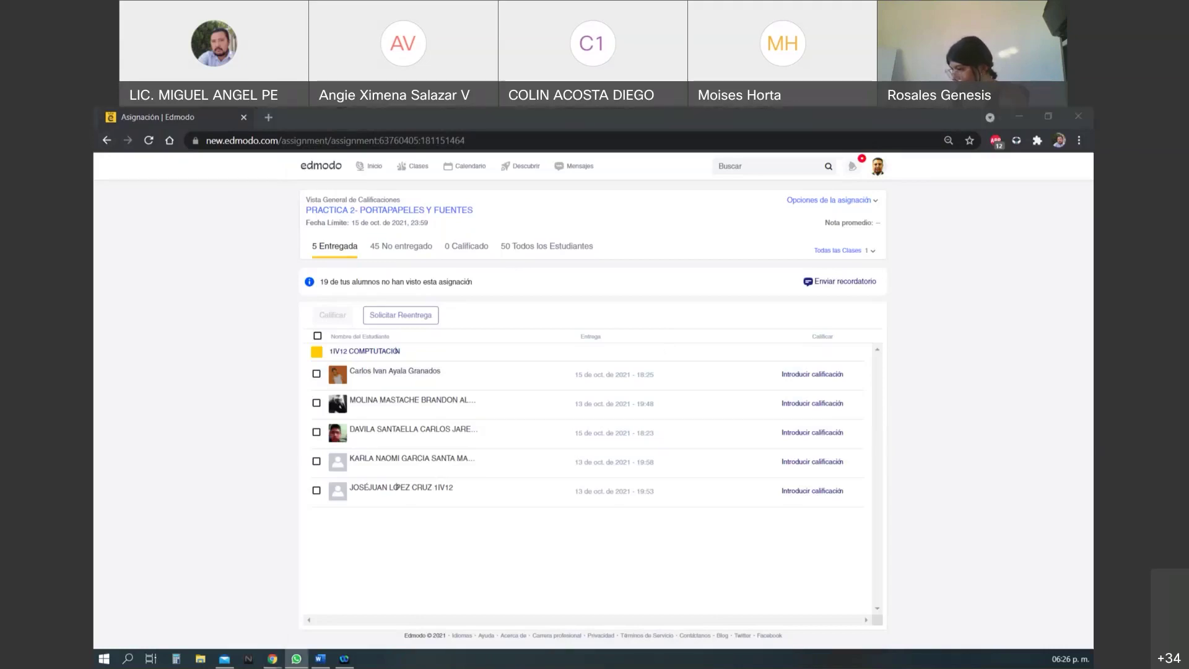
key("alt+Tab")
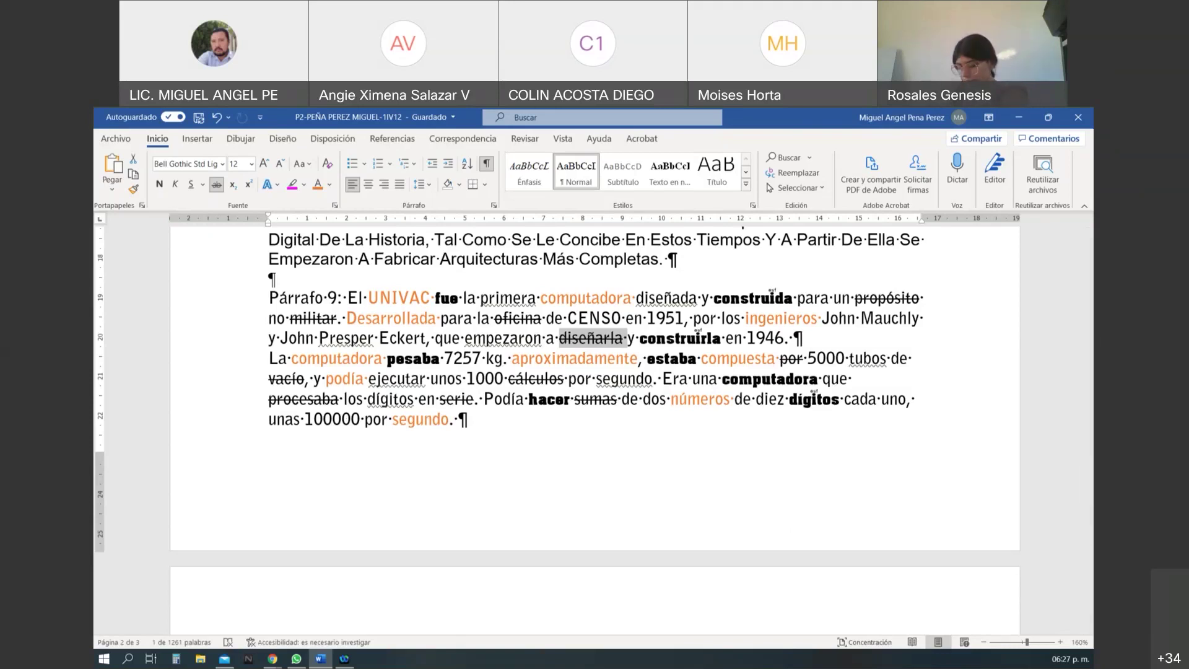
key("Right")
key("alt+Tab")
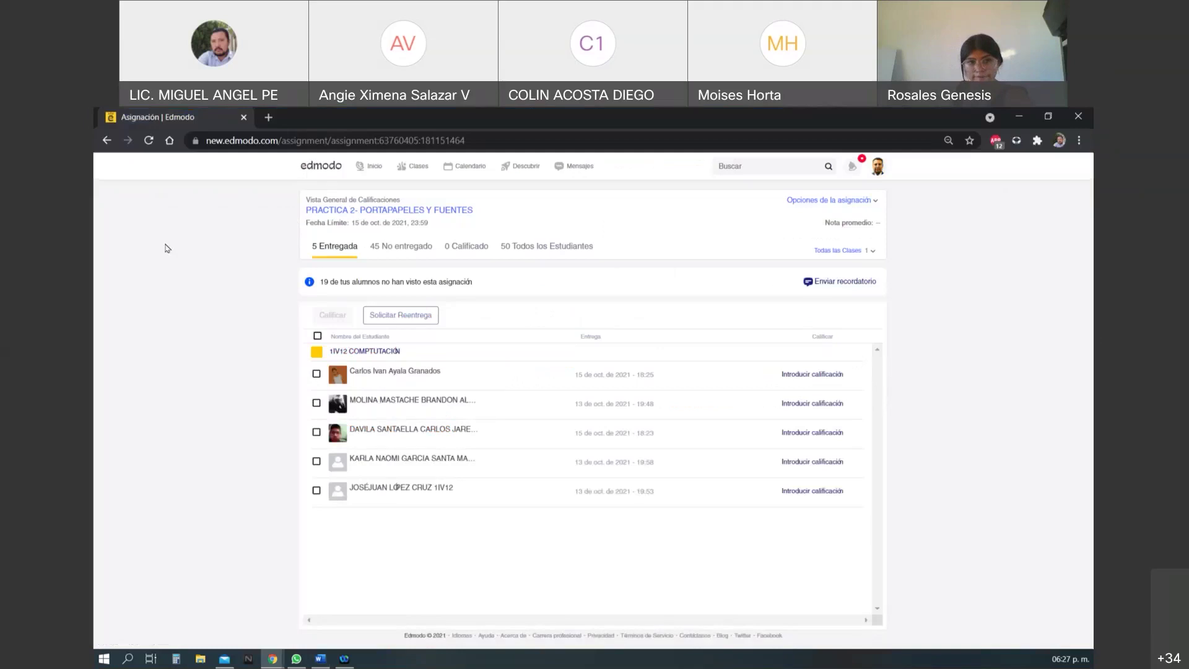
- Open the website cet1.ipn.mx in a new browser tab
left_click(268, 117)
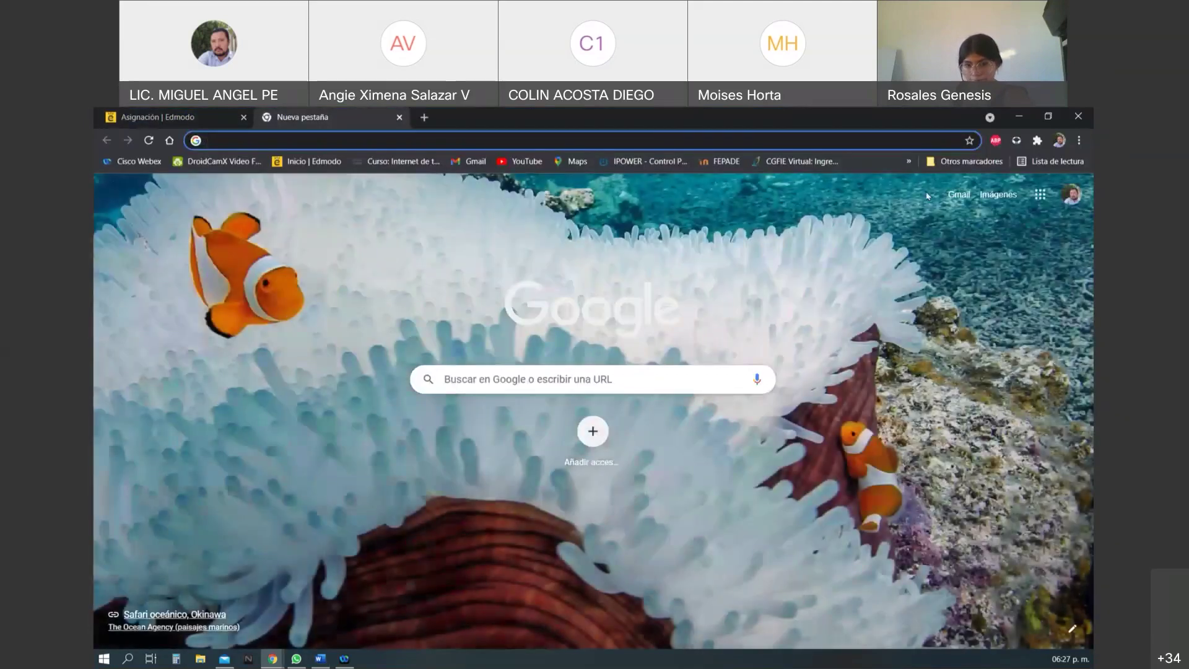
left_click(549, 140)
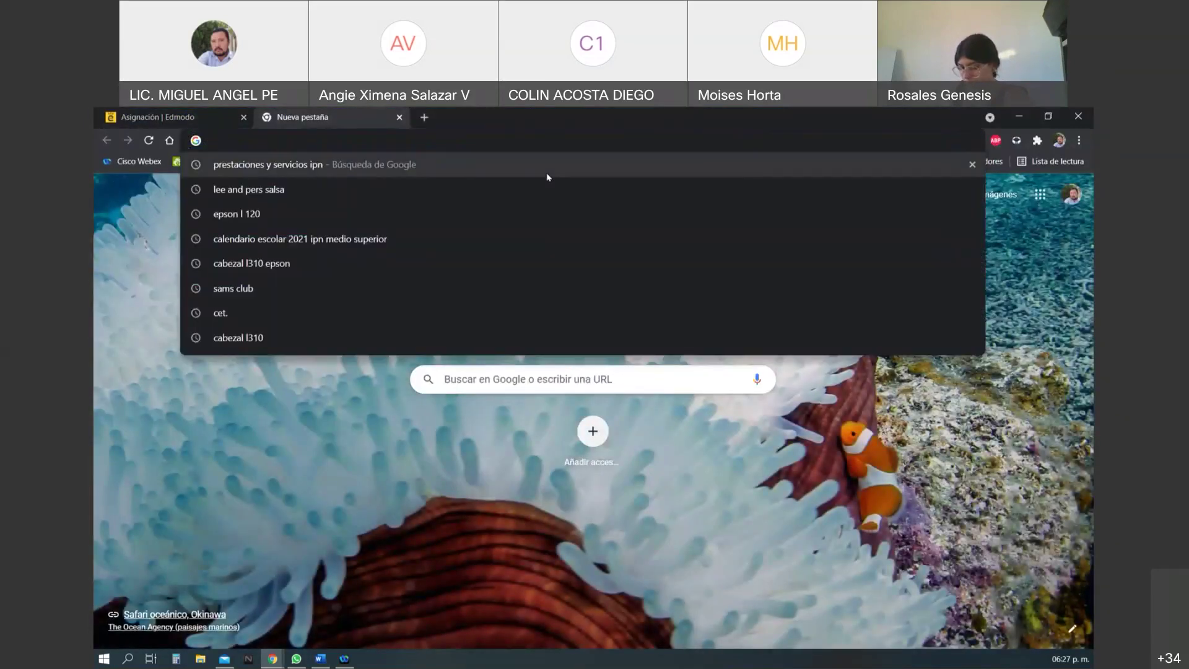
type("OPN")
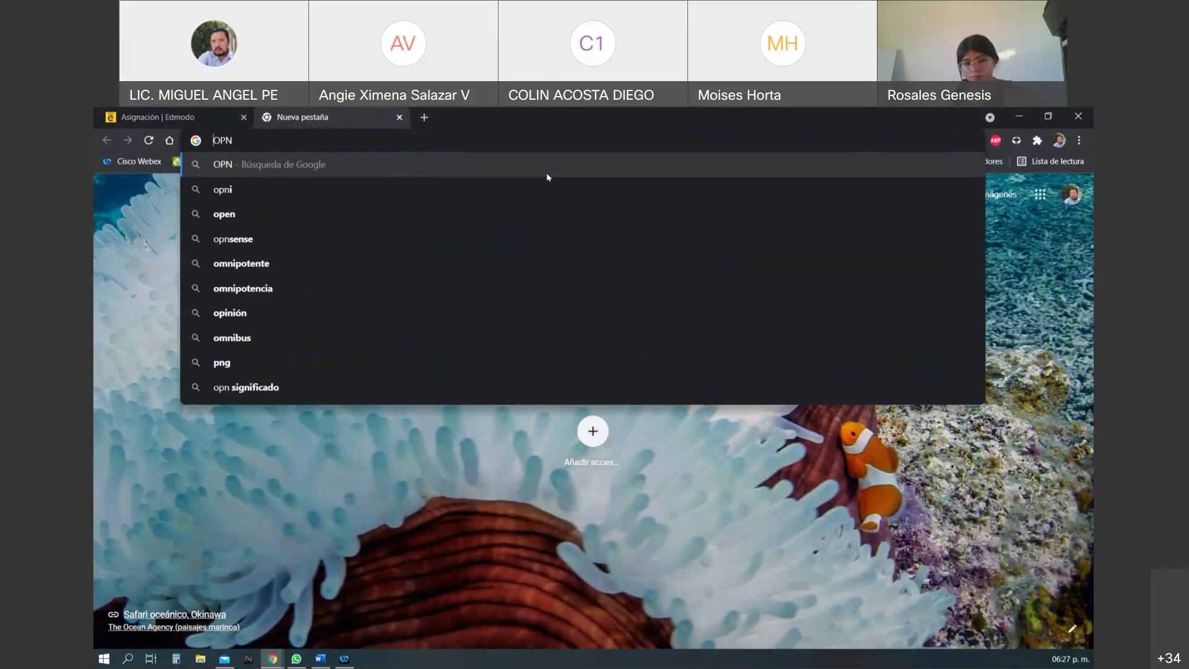
key("BackSpace")
key("BackSpace")
key("BackSpace")
type("CET1.ipn.mx")
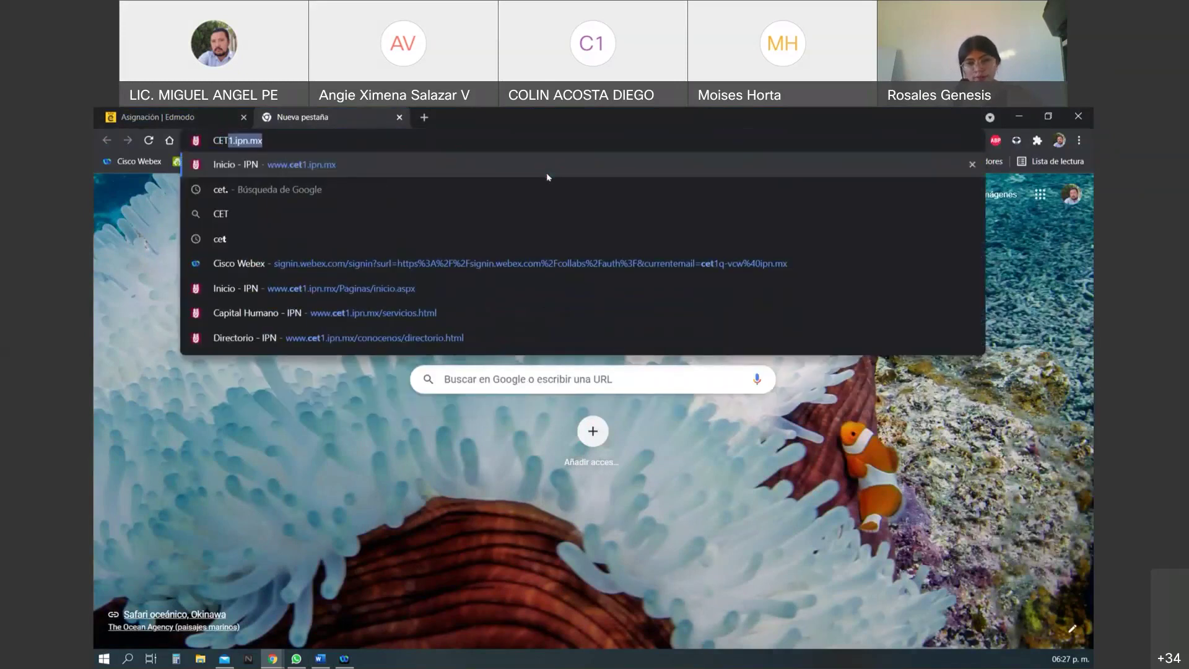
key("Return")
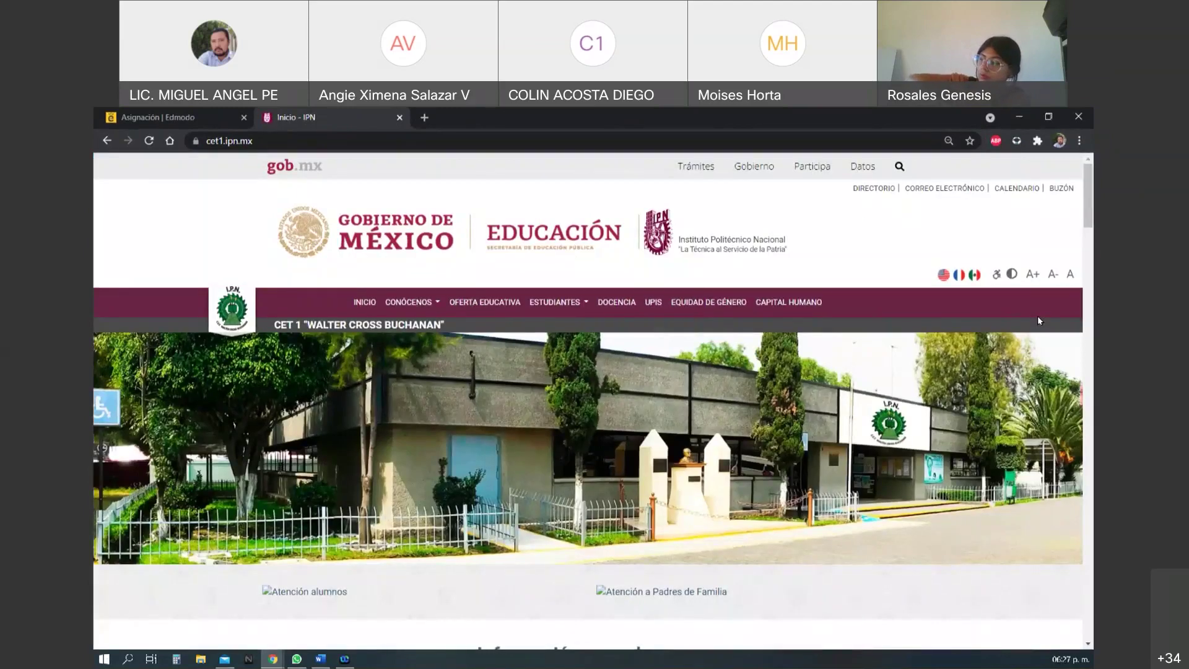
- Switch to Word and review the formatting of the BOLETA line at the end of the document
key("alt+Tab")
scroll(356, 411, "down", 10)
scroll(355, 411, "down", 15)
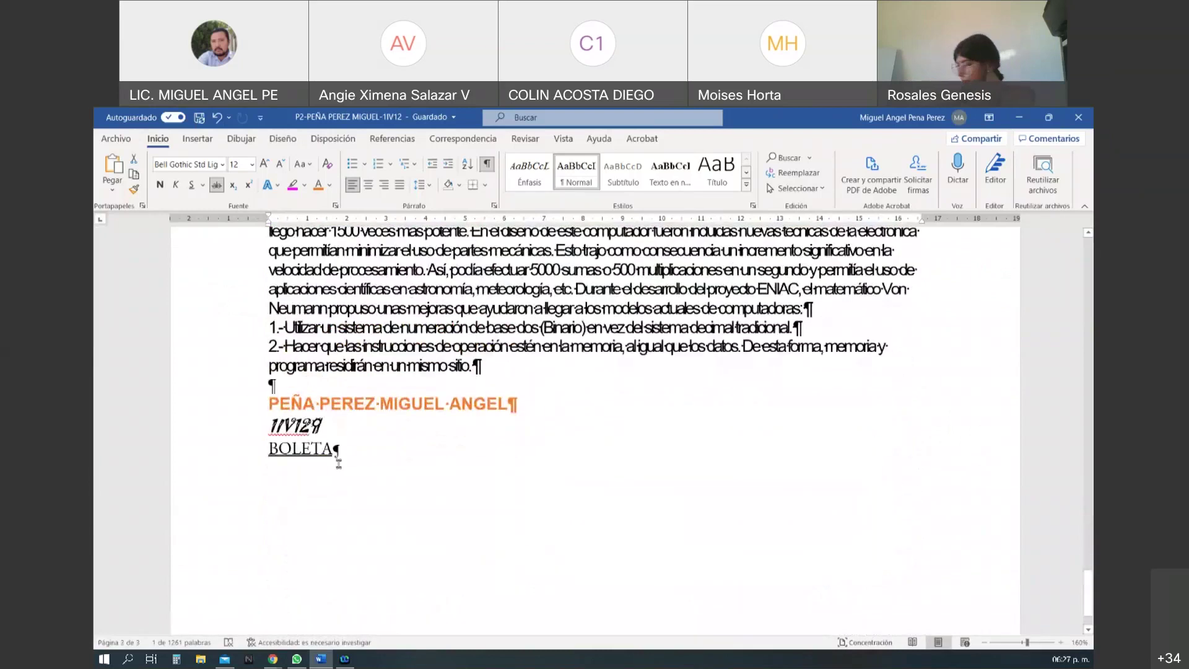
left_click_drag(336, 456, 241, 458)
left_click(352, 484)
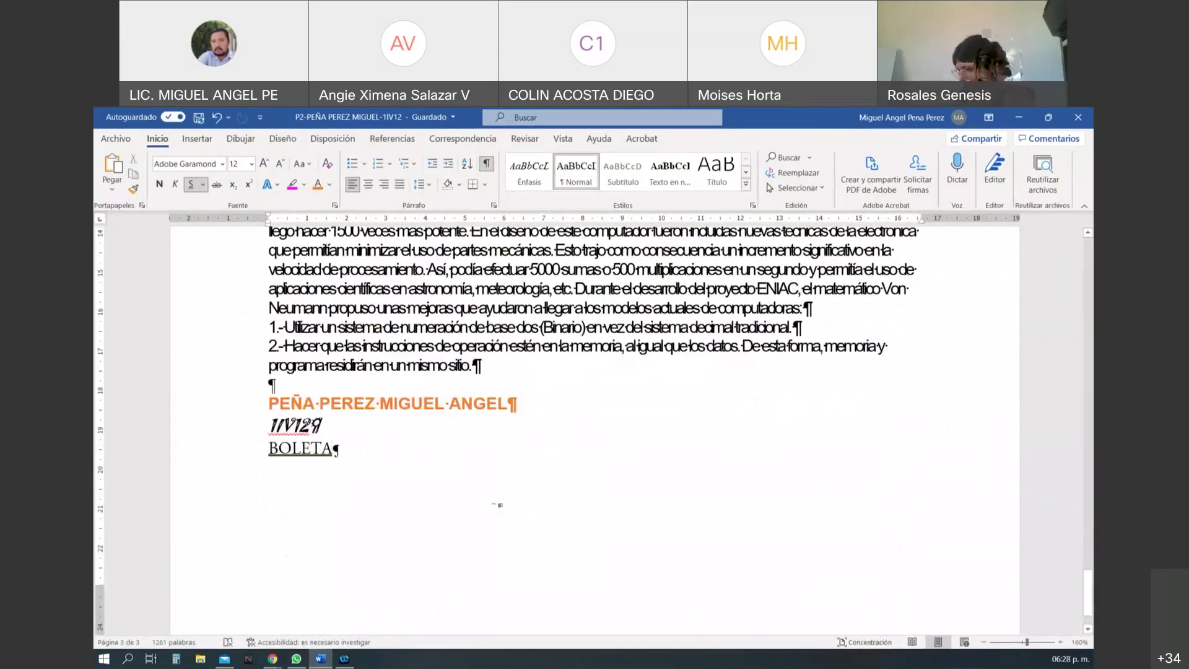
- Switch to the browser, go to the school site's Correo electrónico page, and open the Correo 365 webmail
key("alt+Tab")
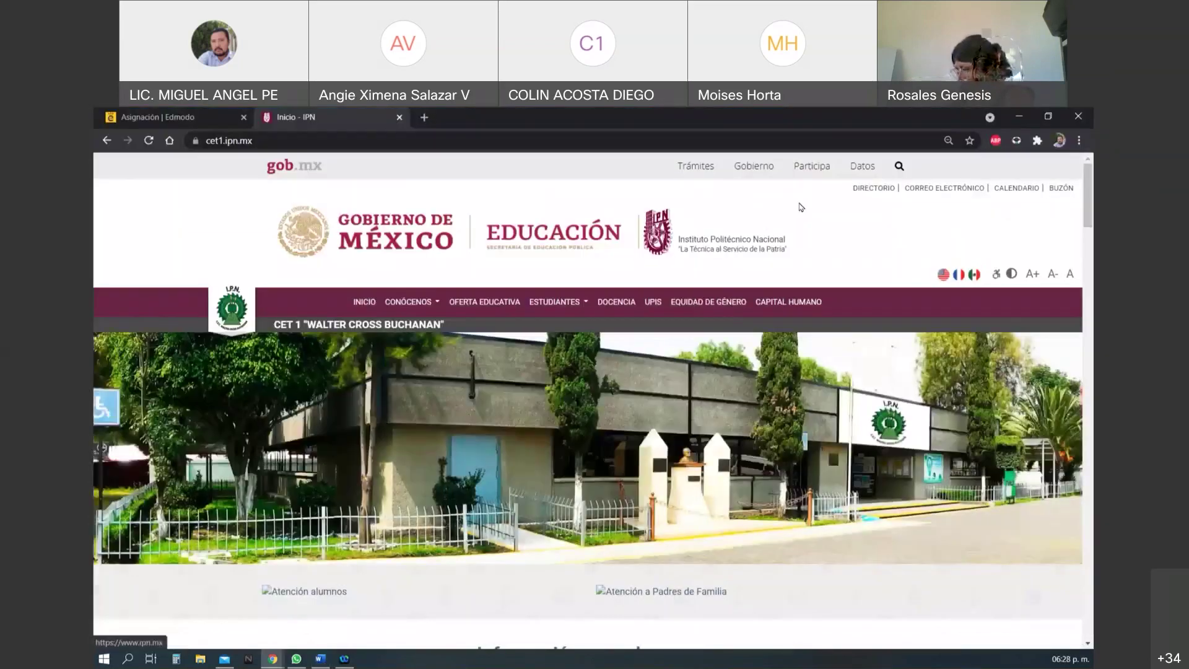
left_click(921, 189)
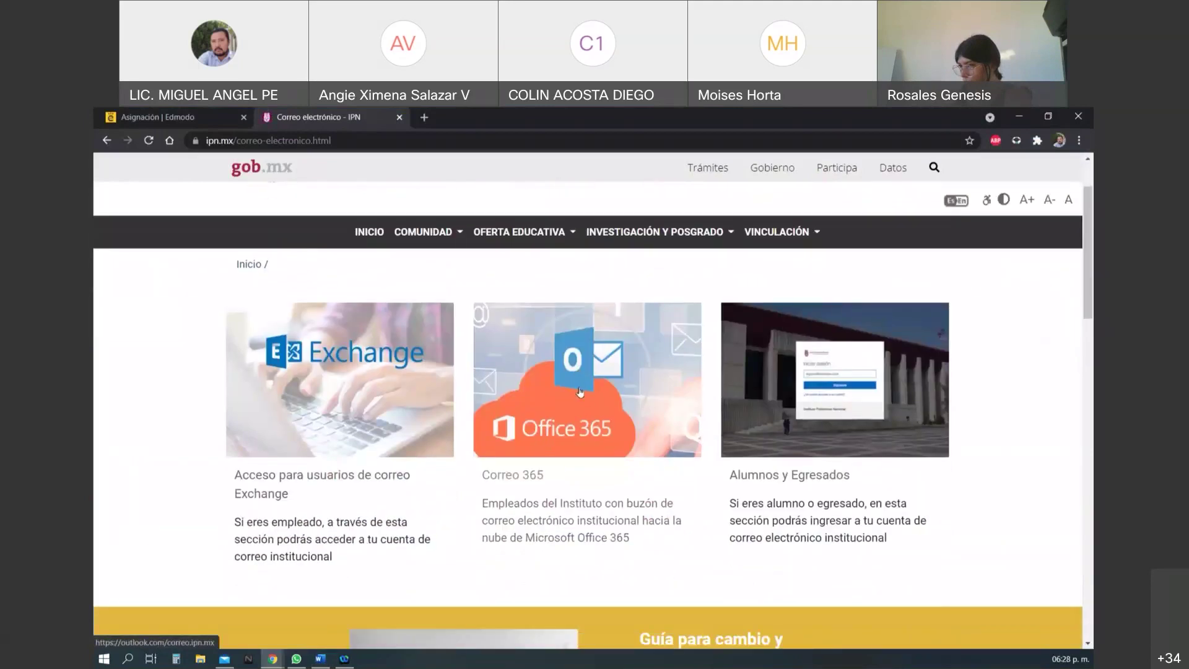
left_click(588, 401)
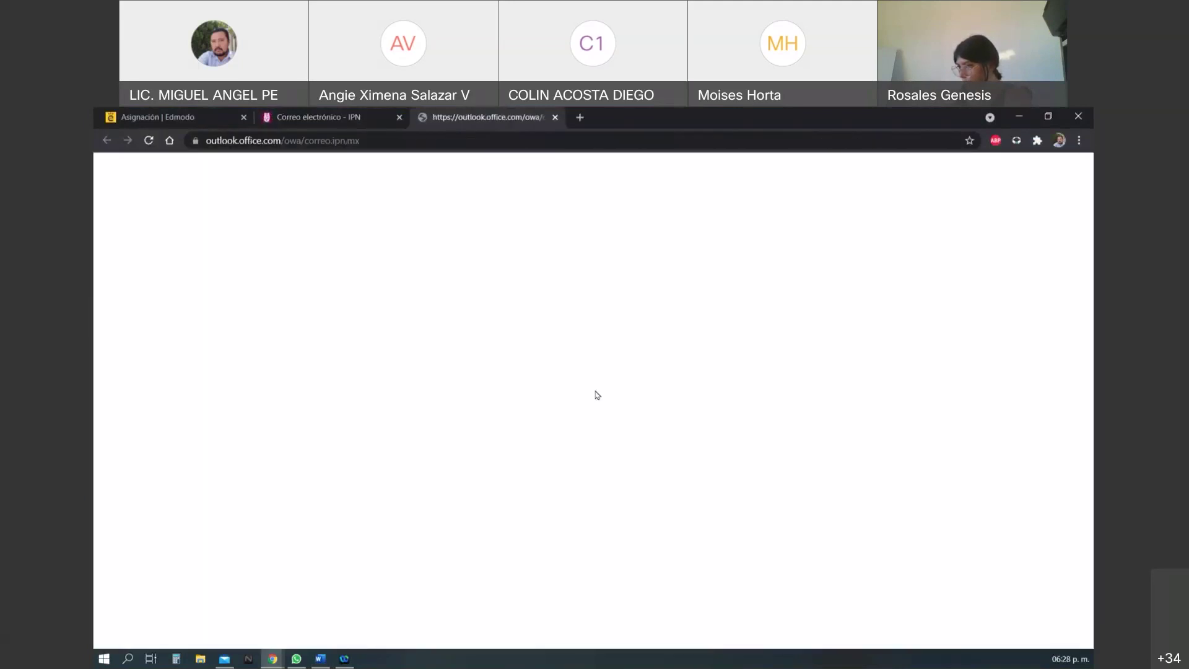